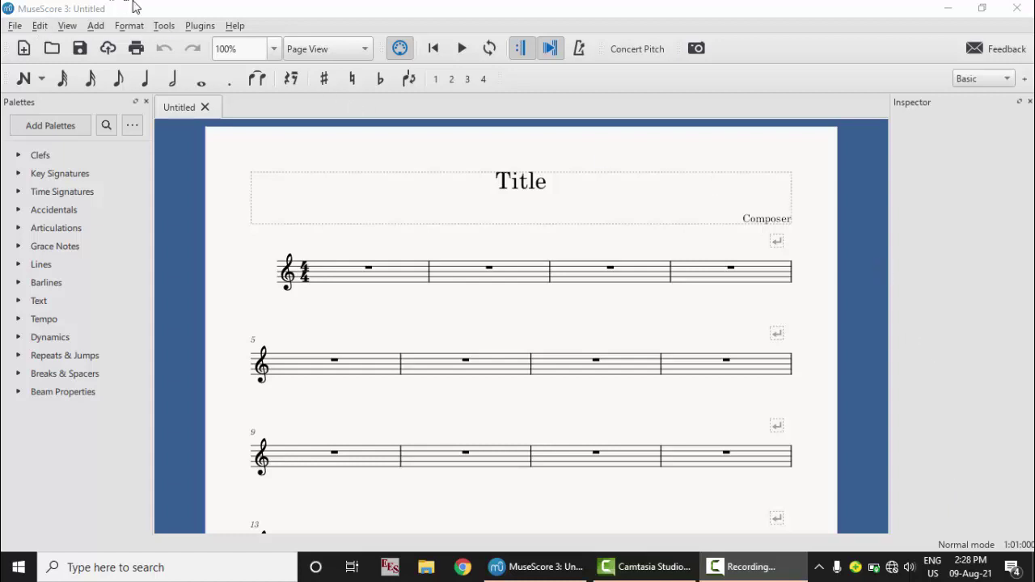
- Bring the MuseScore window forward and select the staff's first empty measure
{"action": "left_click", "coordinate": [133, 5]}
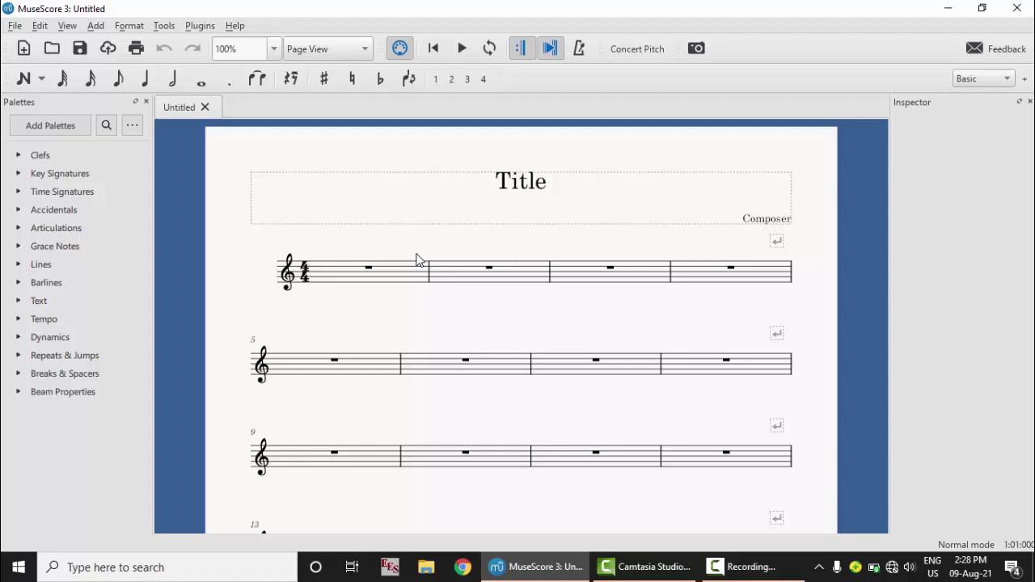
{"action": "left_click", "coordinate": [407, 282]}
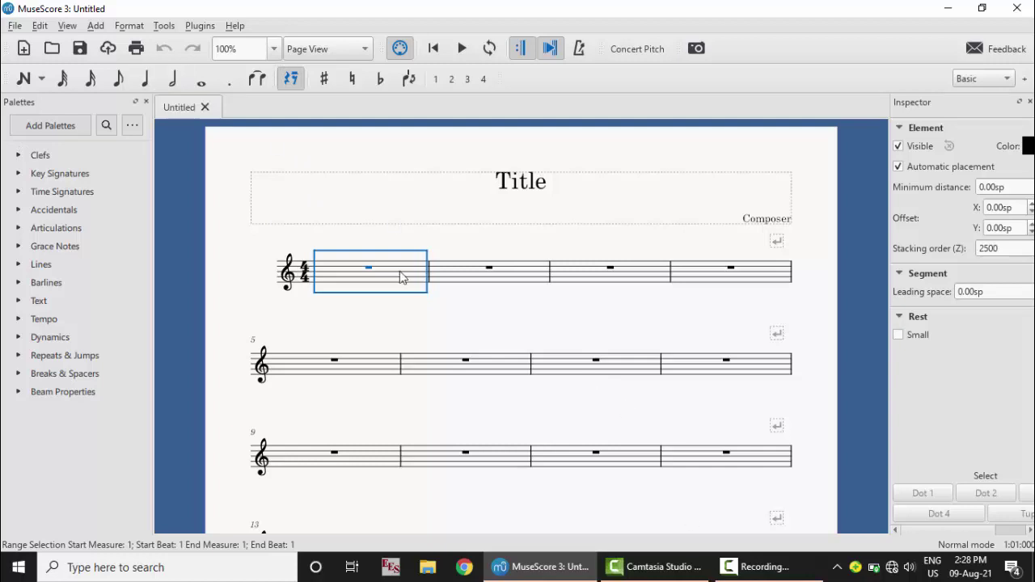
{"action": "right_click", "coordinate": [400, 276]}
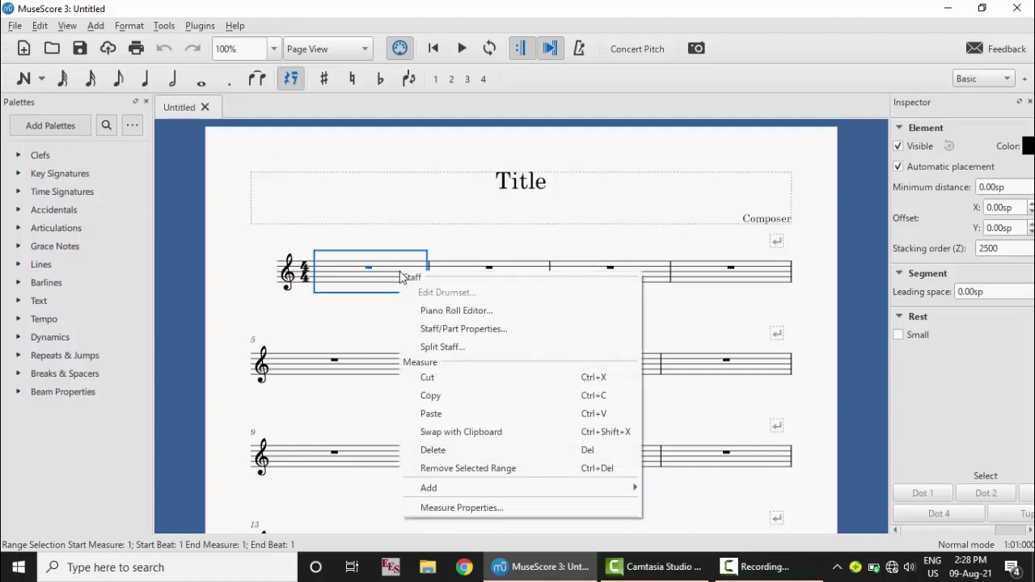
{"action": "left_click", "coordinate": [456, 337]}
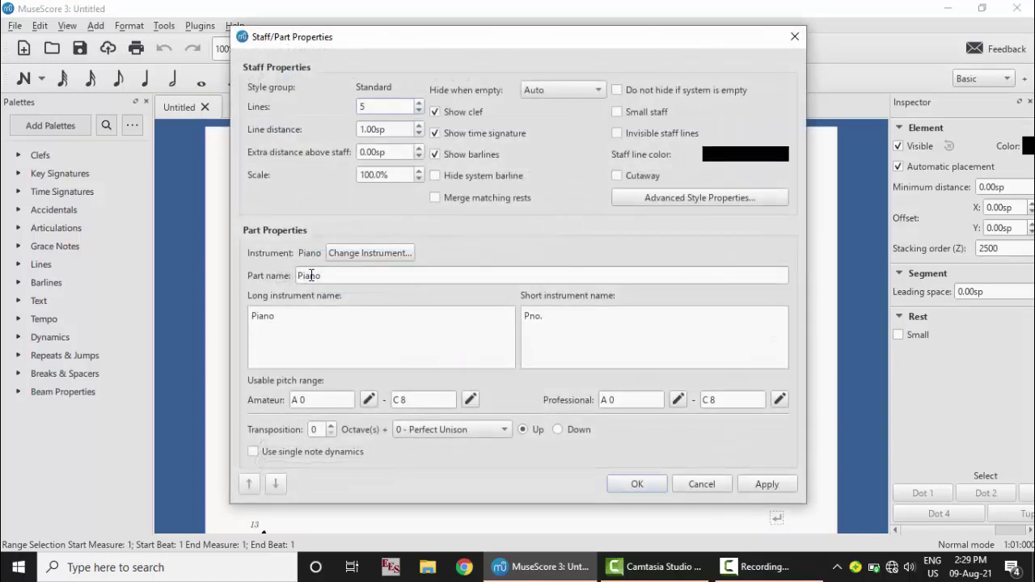
{"action": "left_click", "coordinate": [371, 254]}
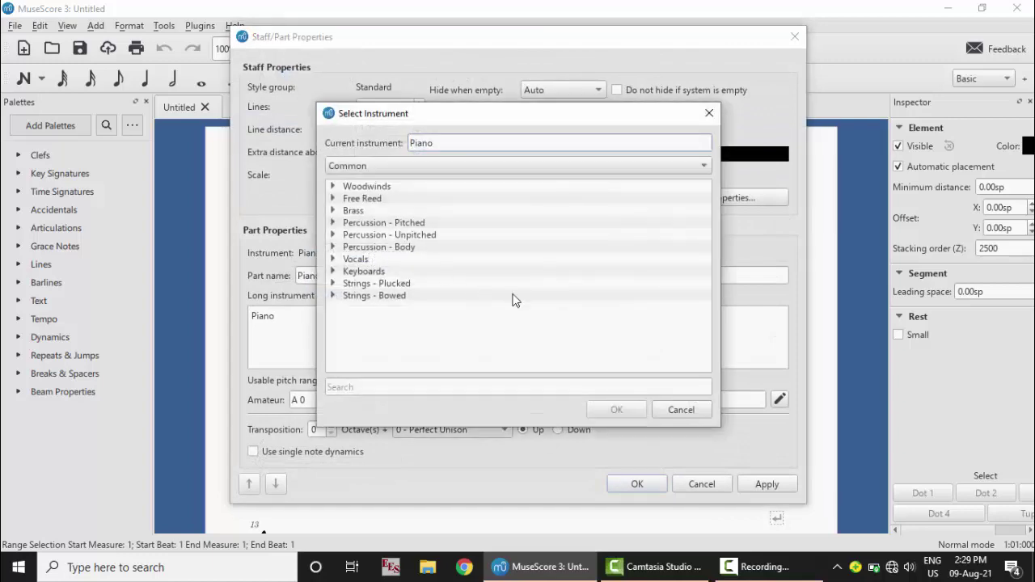
{"action": "left_click", "coordinate": [680, 409]}
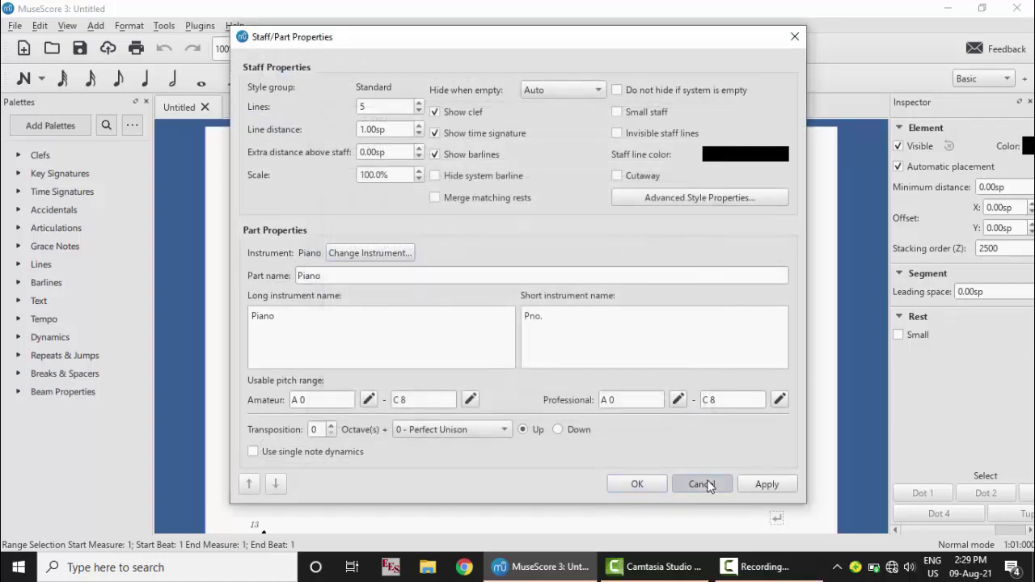
{"action": "left_click", "coordinate": [704, 483]}
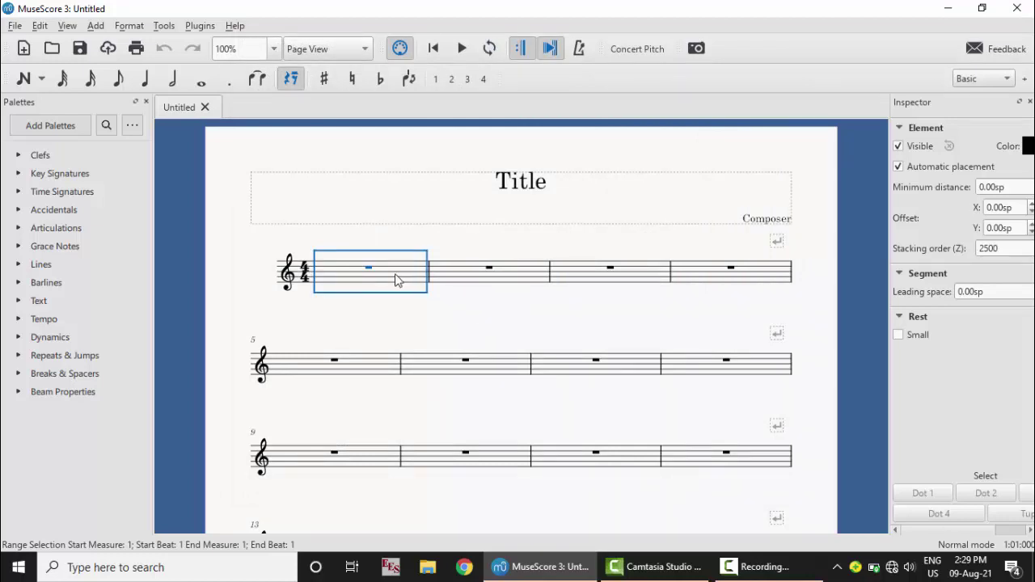
- Add a Standard-staff Violin from Strings – Bowed below the Piano in Instruments
{"action": "left_click", "coordinate": [40, 26]}
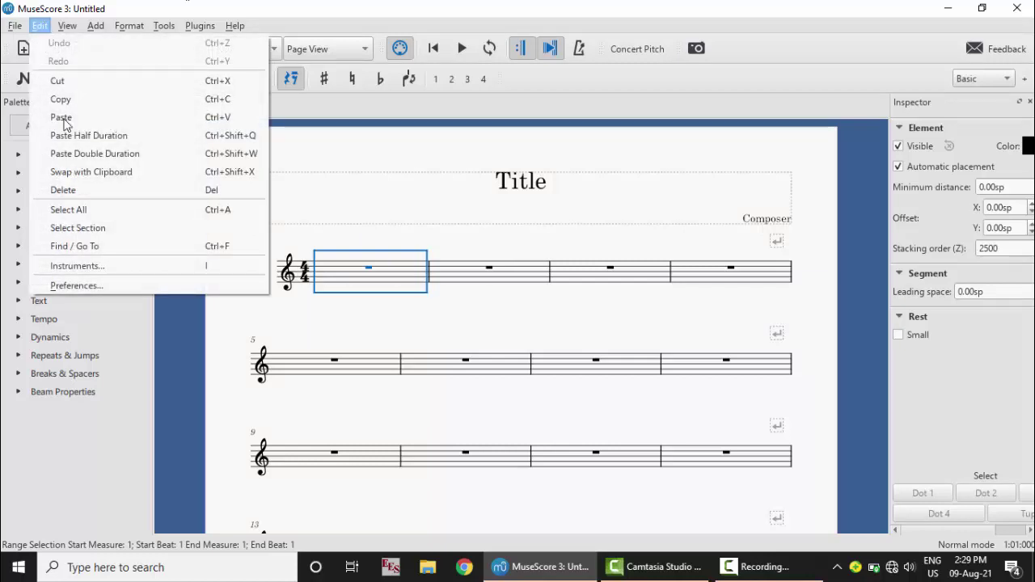
{"action": "left_click", "coordinate": [102, 268]}
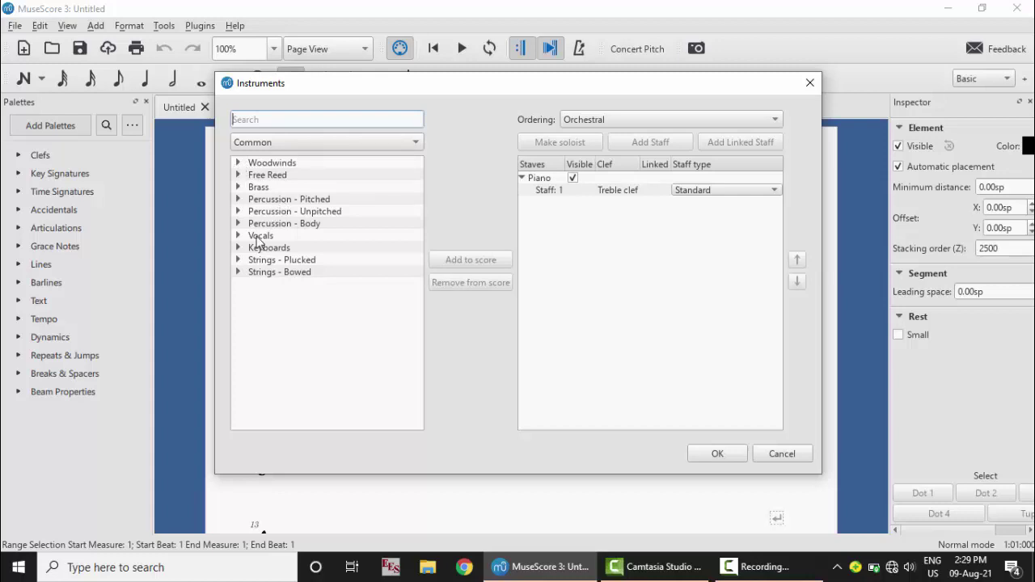
{"action": "left_click", "coordinate": [238, 273]}
{"action": "left_click", "coordinate": [285, 288]}
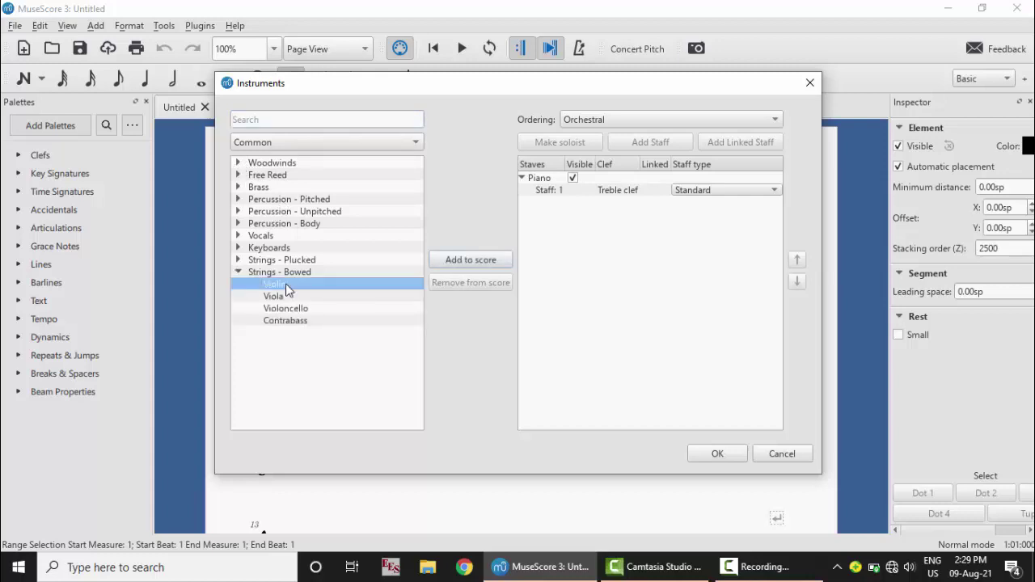
{"action": "left_click", "coordinate": [458, 262]}
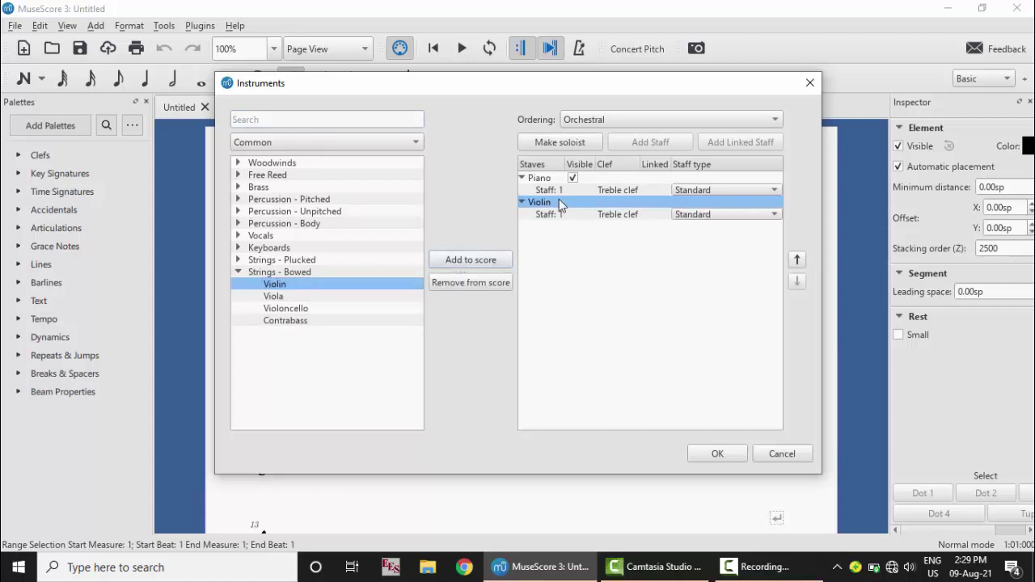
{"action": "mouse_move", "coordinate": [559, 199]}
{"action": "left_mouse_down"}
{"action": "mouse_move", "coordinate": [563, 209]}
{"action": "mouse_move", "coordinate": [710, 217]}
{"action": "left_mouse_up"}
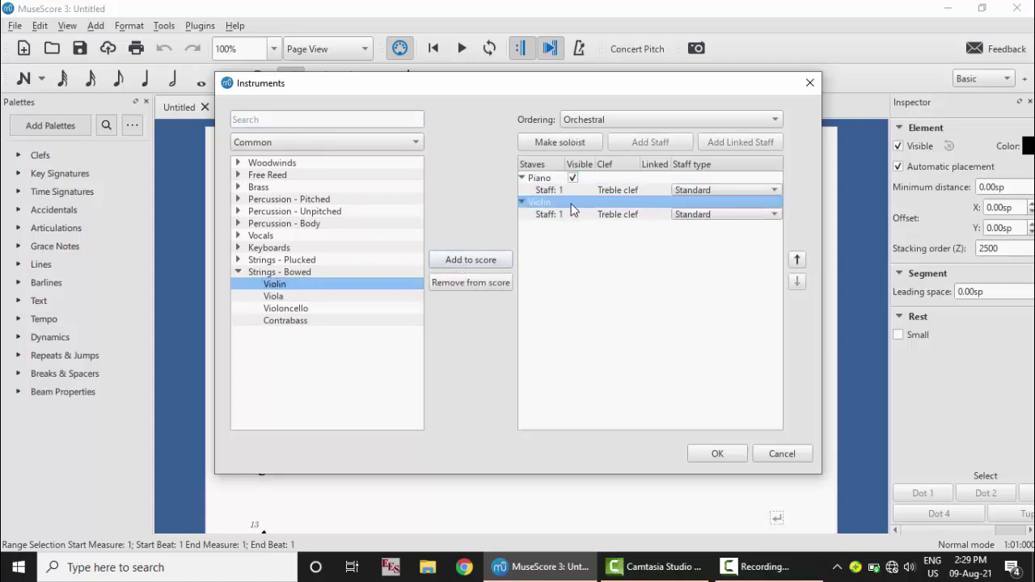
{"action": "left_click", "coordinate": [709, 215]}
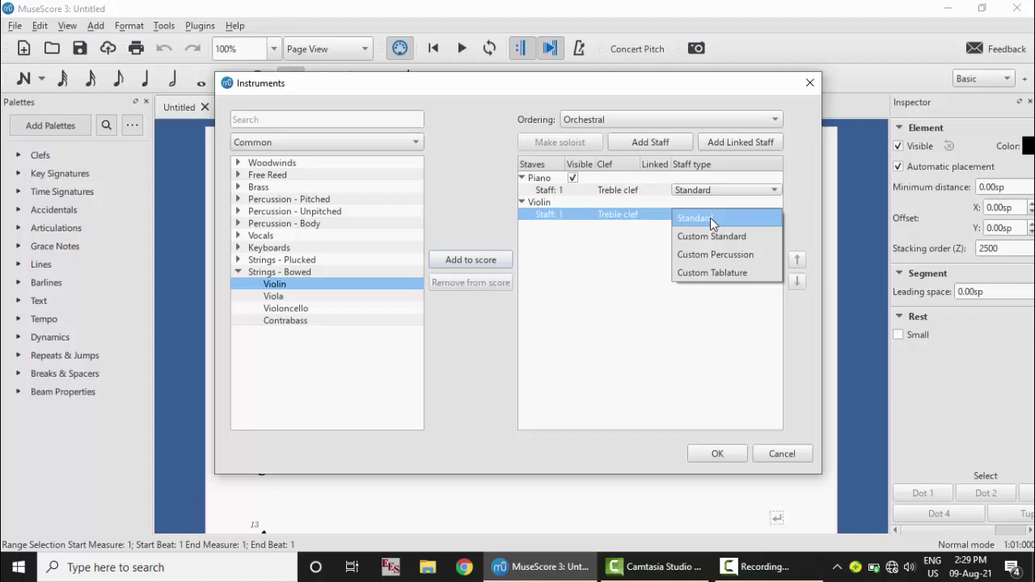
{"action": "left_click", "coordinate": [623, 246]}
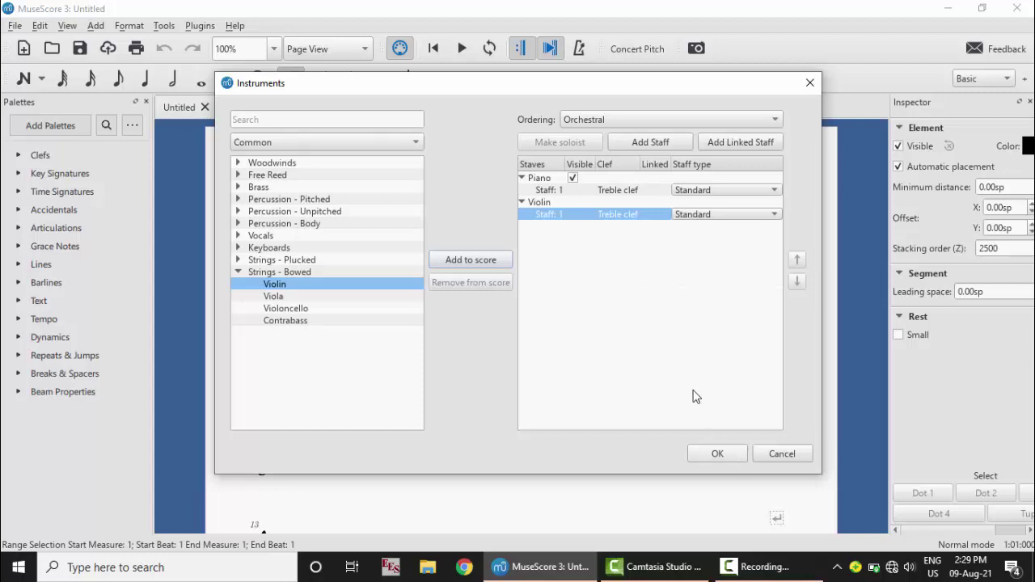
{"action": "left_click", "coordinate": [717, 454]}
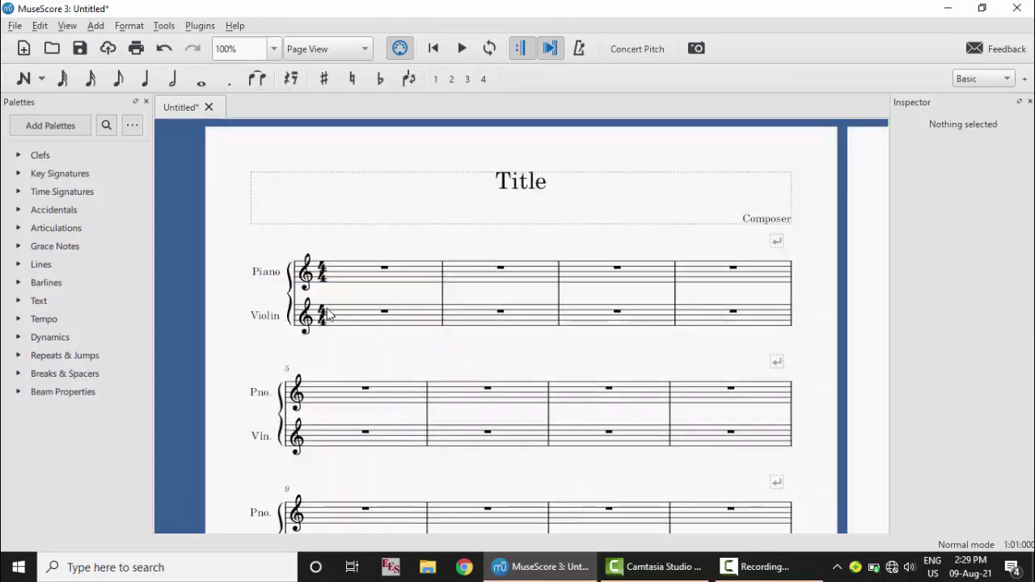
- Select the first Piano and Violin measures and try sharp keys, adding four sharps at measure 5
{"action": "left_click", "coordinate": [353, 275]}
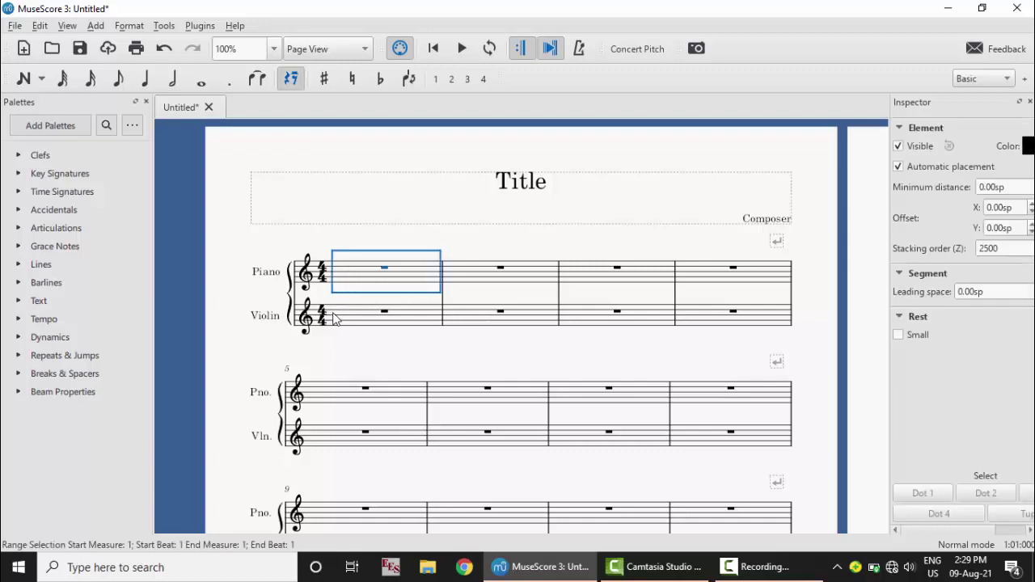
{"action": "left_click", "coordinate": [336, 318]}
{"action": "mouse_move", "coordinate": [57, 173]}
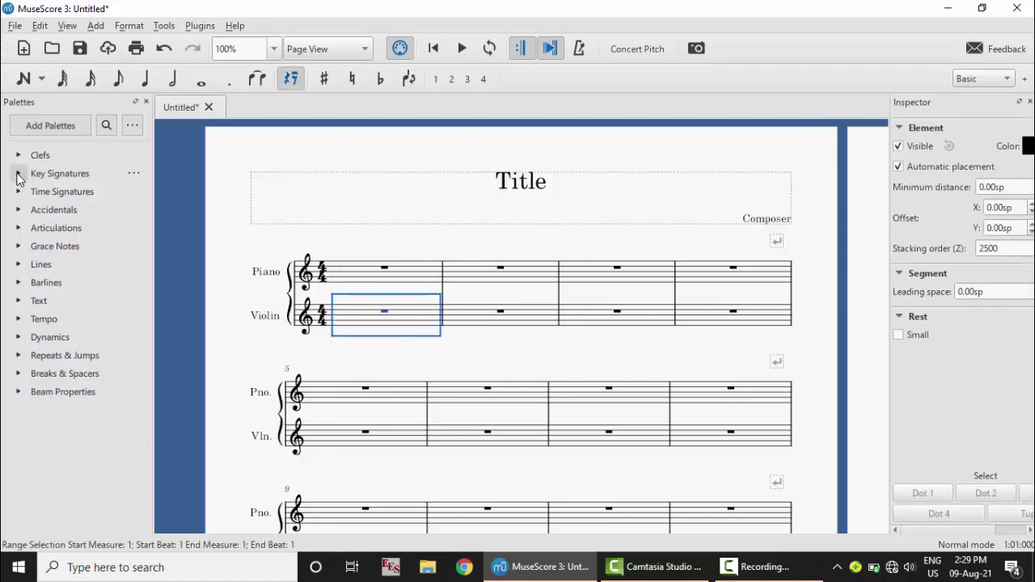
{"action": "left_click", "coordinate": [18, 174]}
{"action": "left_click", "coordinate": [76, 206]}
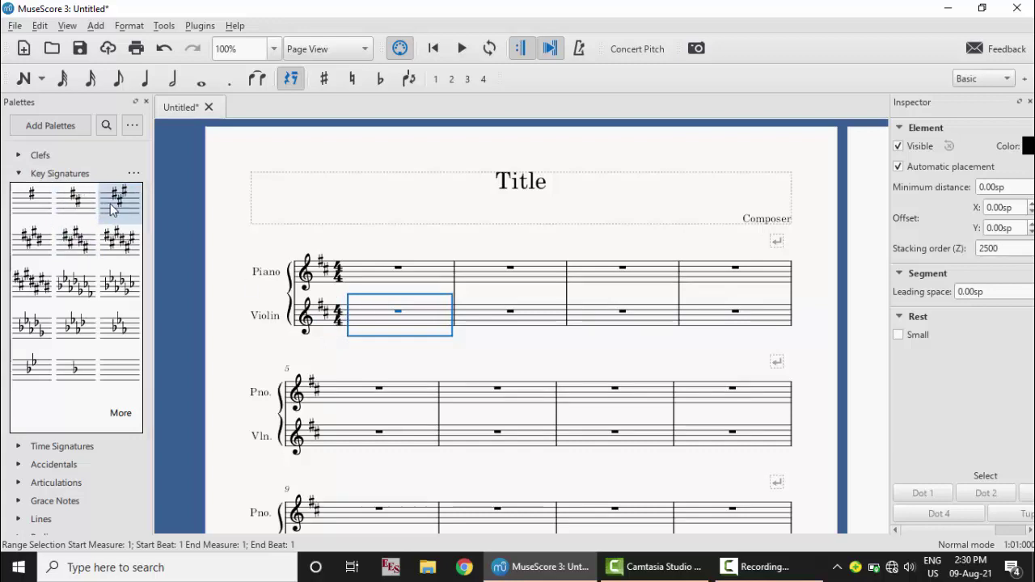
{"action": "mouse_move", "coordinate": [119, 202]}
{"action": "left_mouse_down"}
{"action": "mouse_move", "coordinate": [353, 273]}
{"action": "mouse_move", "coordinate": [353, 307]}
{"action": "left_mouse_up"}
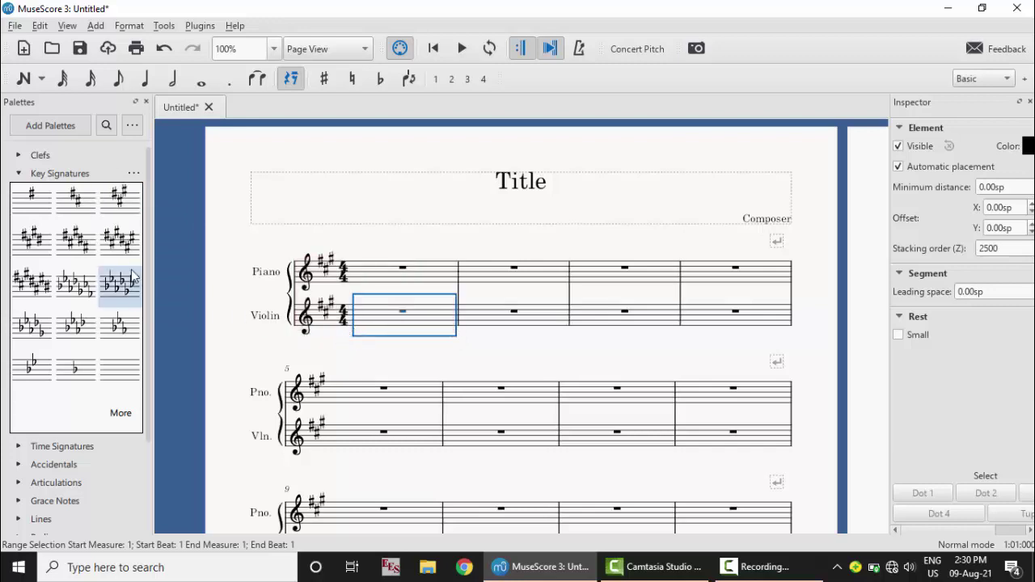
{"action": "left_click_drag", "start_coordinate": [120, 244], "coordinate": [353, 390]}
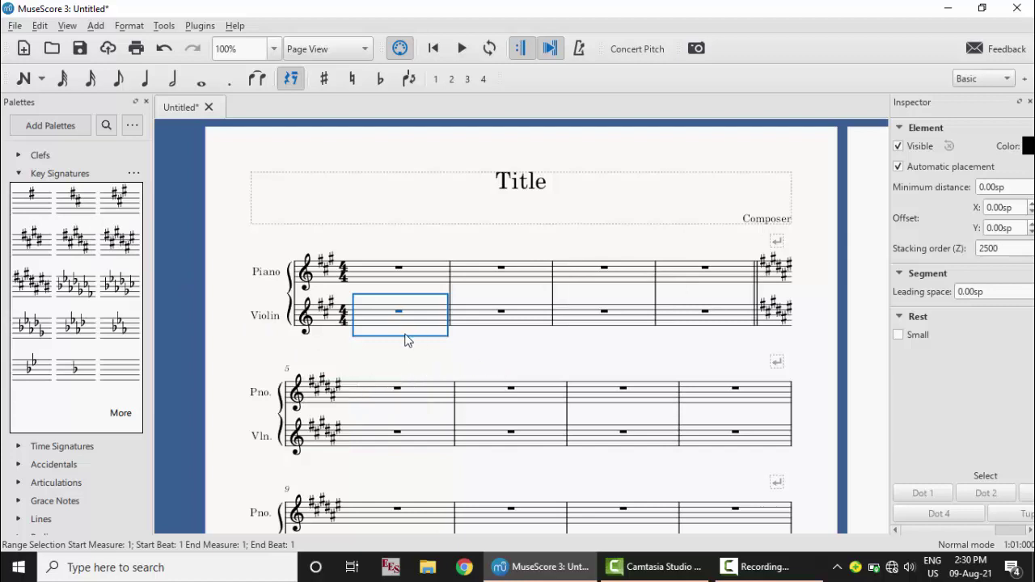
- Set the opening key to five flats with a two-sharp change at measure 5
{"action": "left_click", "coordinate": [381, 271]}
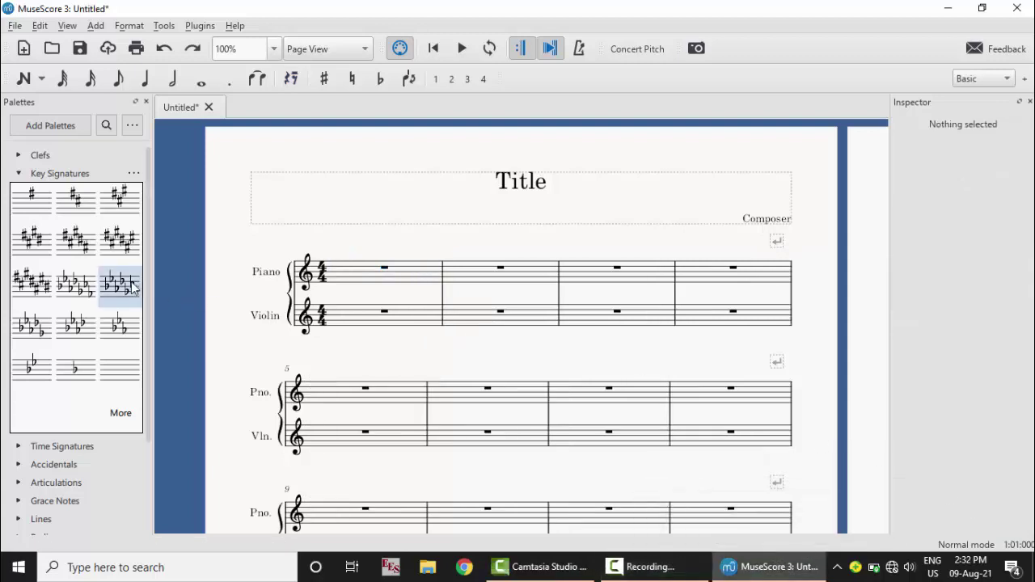
{"action": "left_click_drag", "start_coordinate": [121, 284], "coordinate": [369, 277]}
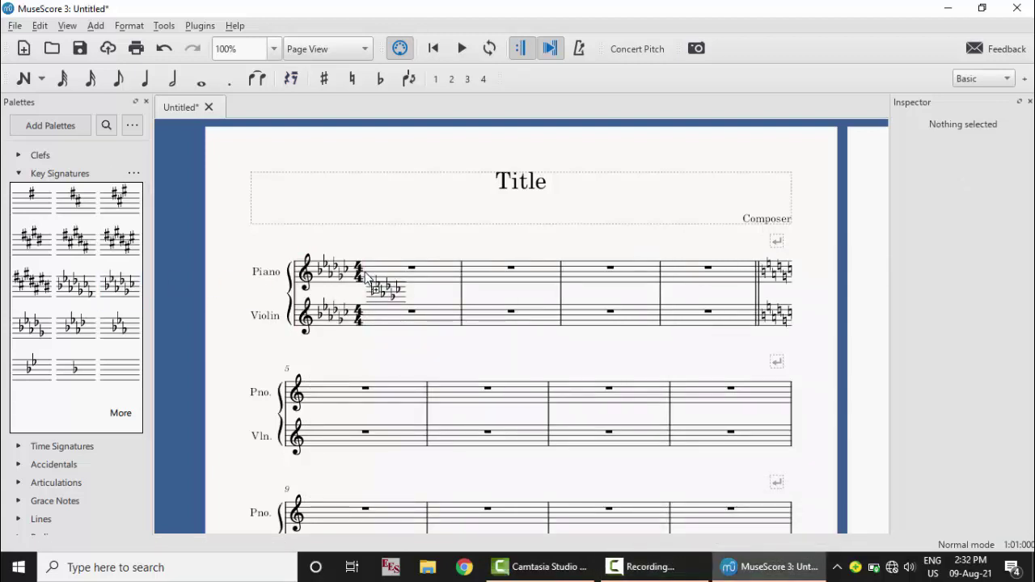
{"action": "mouse_move", "coordinate": [76, 203]}
{"action": "left_mouse_down"}
{"action": "mouse_move", "coordinate": [327, 394]}
{"action": "mouse_move", "coordinate": [356, 389]}
{"action": "left_mouse_up"}
- Add a seven-sharp key change from measure 9 onward
{"action": "scroll", "coordinate": [361, 387], "scroll_direction": "down", "scroll_amount": 2}
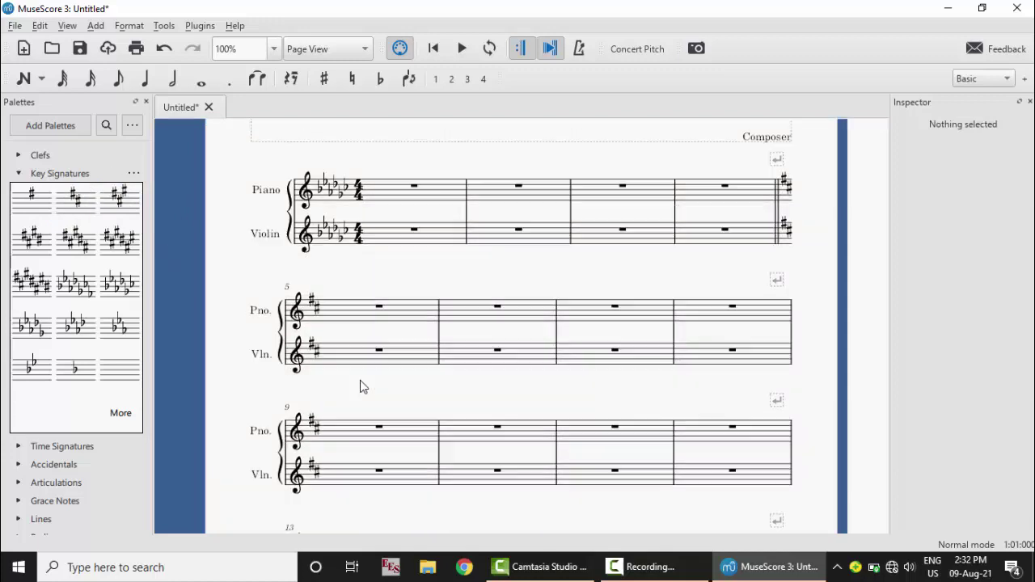
{"action": "mouse_move", "coordinate": [33, 287]}
{"action": "left_mouse_down"}
{"action": "mouse_move", "coordinate": [138, 315]}
{"action": "mouse_move", "coordinate": [335, 429]}
{"action": "left_mouse_up"}
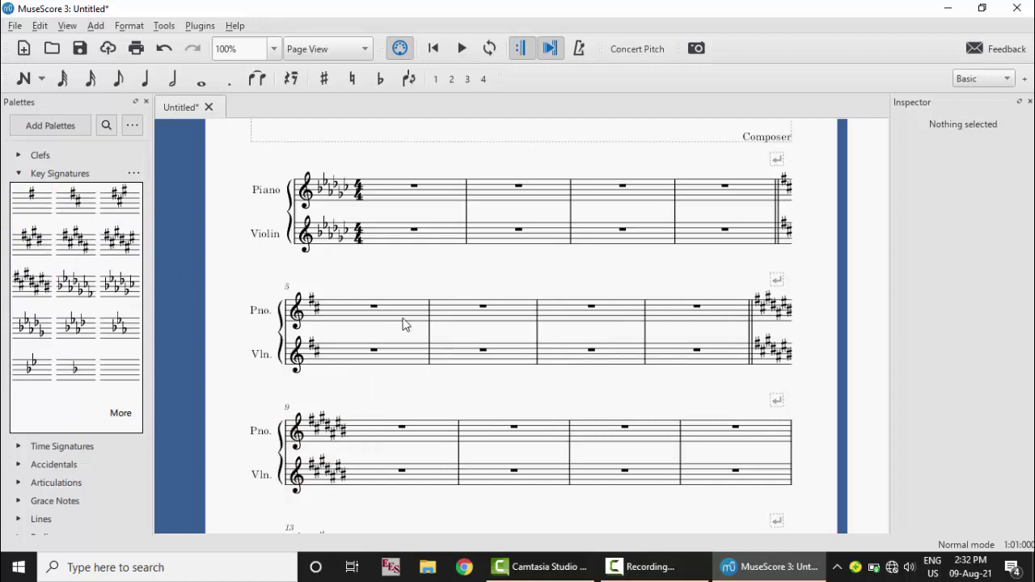
{"action": "scroll", "coordinate": [404, 324], "scroll_direction": "down", "scroll_amount": 3}
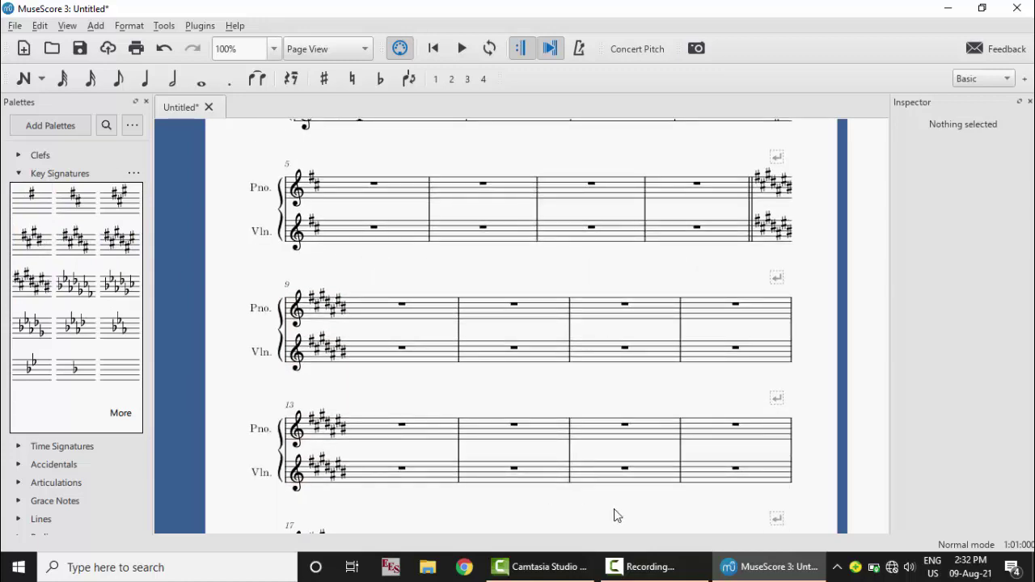
- Pan across the pages back to page 1 and select the opening key signature
{"action": "mouse_move", "coordinate": [614, 515]}
{"action": "left_mouse_down"}
{"action": "mouse_move", "coordinate": [426, 513]}
{"action": "mouse_move", "coordinate": [483, 554]}
{"action": "left_mouse_up"}
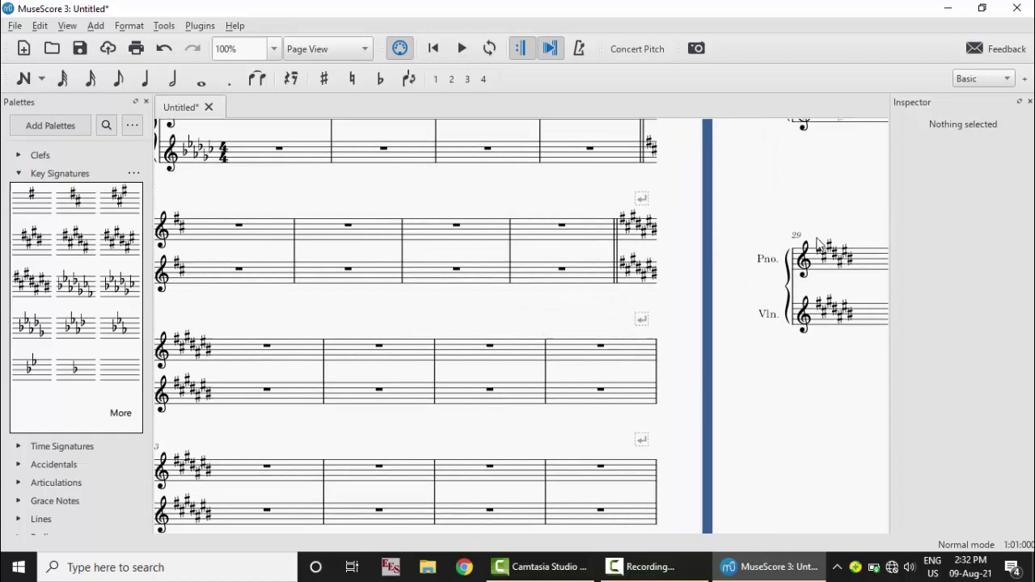
{"action": "left_click_drag", "start_coordinate": [816, 202], "coordinate": [628, 383]}
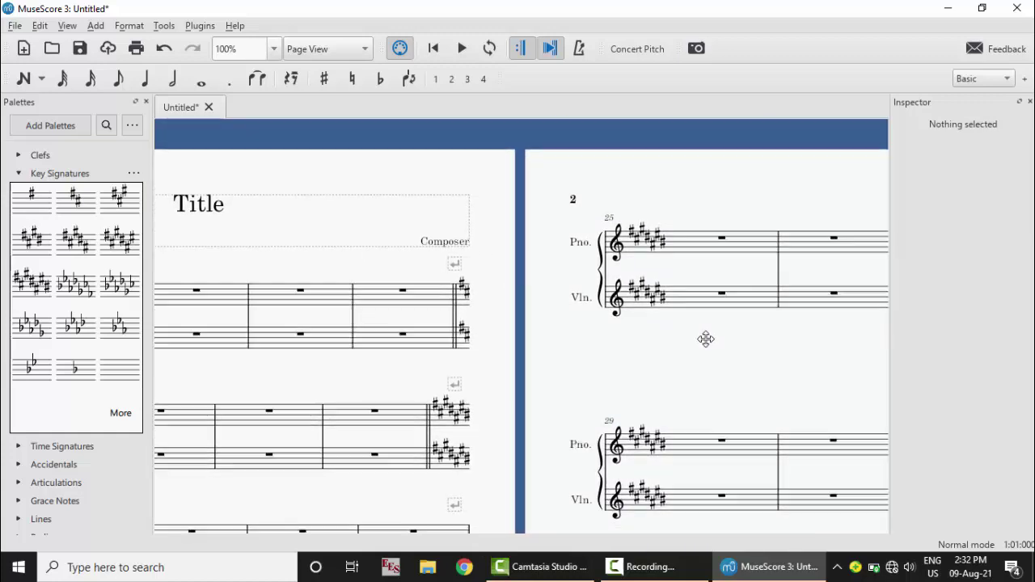
{"action": "left_click_drag", "start_coordinate": [705, 339], "coordinate": [936, 253]}
{"action": "scroll", "coordinate": [655, 269], "scroll_direction": "up", "scroll_amount": 3}
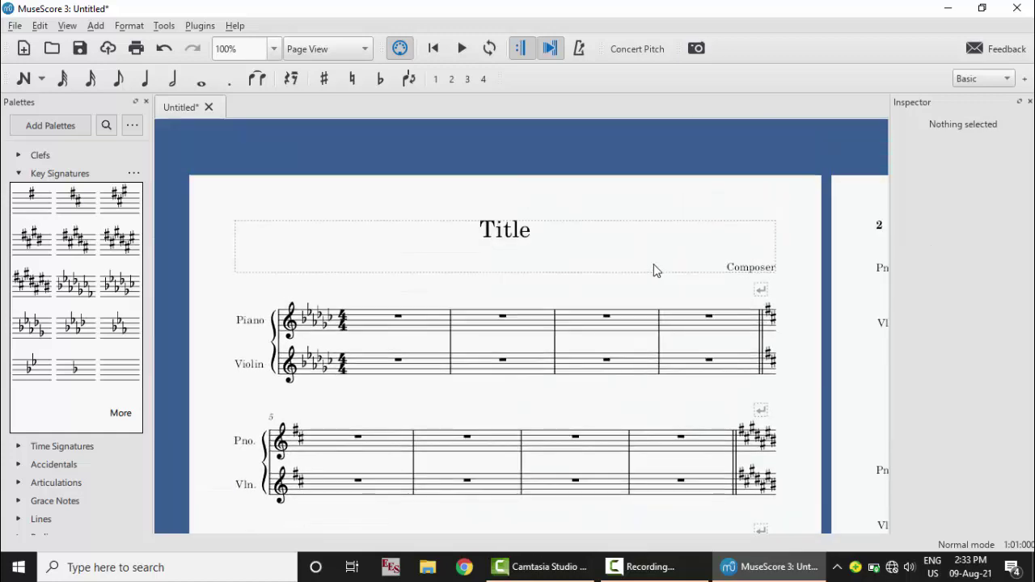
{"action": "left_click", "coordinate": [308, 324]}
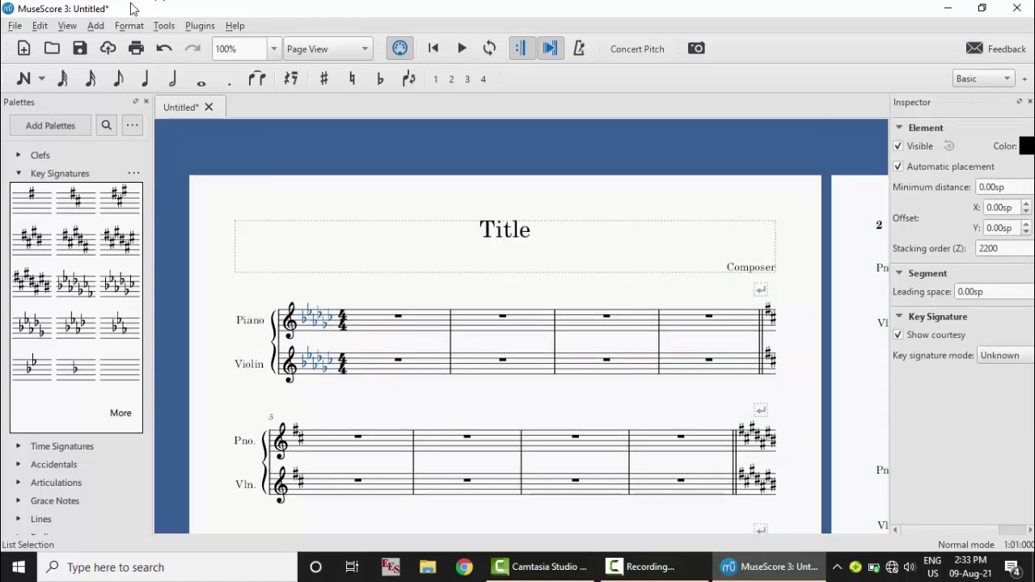
- Add a Flute from the Woodwinds group above the Piano and Violin staves
{"action": "left_click", "coordinate": [39, 25]}
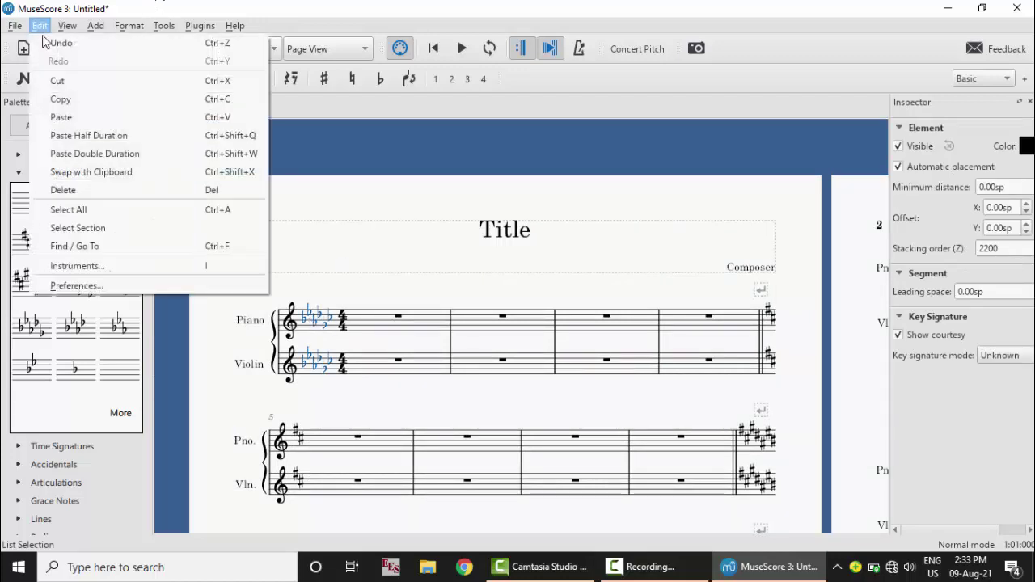
{"action": "left_click", "coordinate": [92, 266]}
{"action": "left_click", "coordinate": [240, 163]}
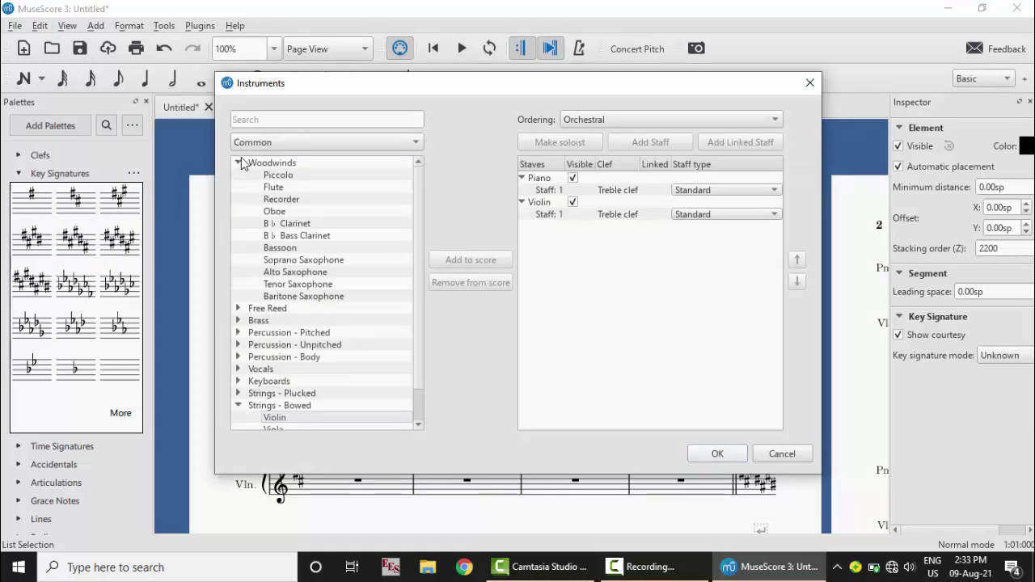
{"action": "double_click", "coordinate": [292, 186]}
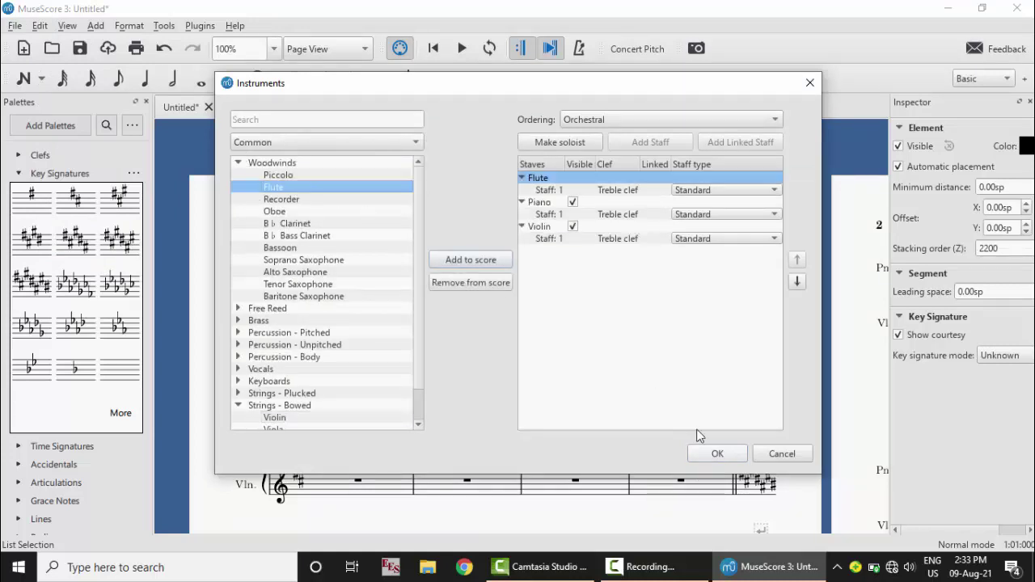
{"action": "left_click", "coordinate": [723, 457]}
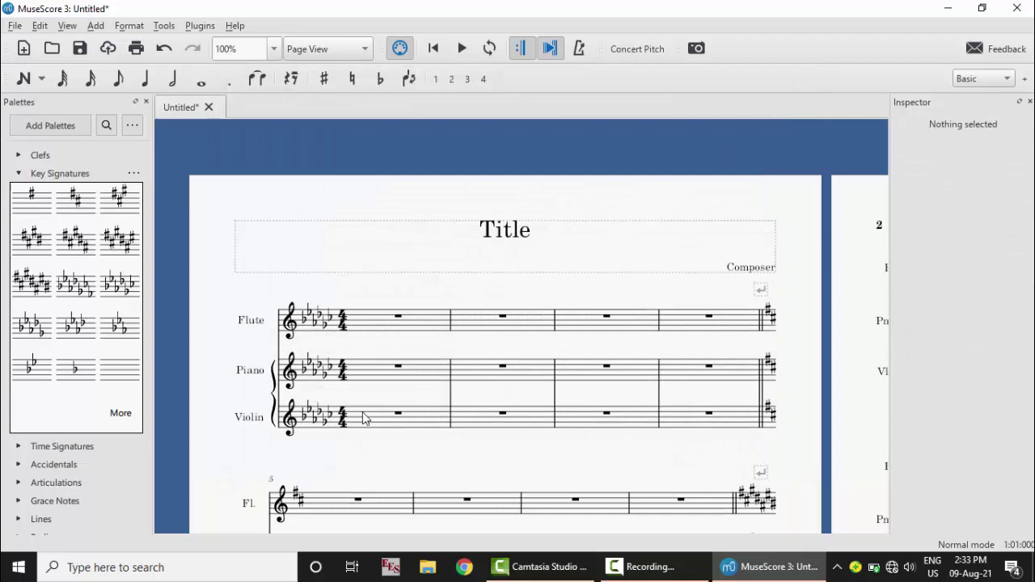
{"action": "scroll", "coordinate": [410, 428], "scroll_direction": "down", "scroll_amount": 5}
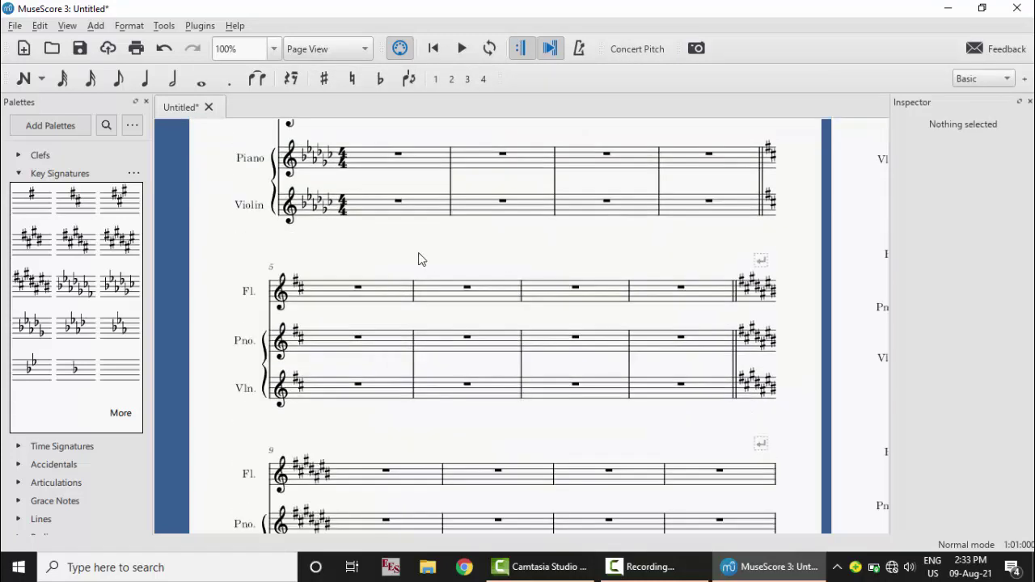
- Remove the Violin and Piano instruments, leaving only the Flute staff
{"action": "left_click", "coordinate": [38, 26]}
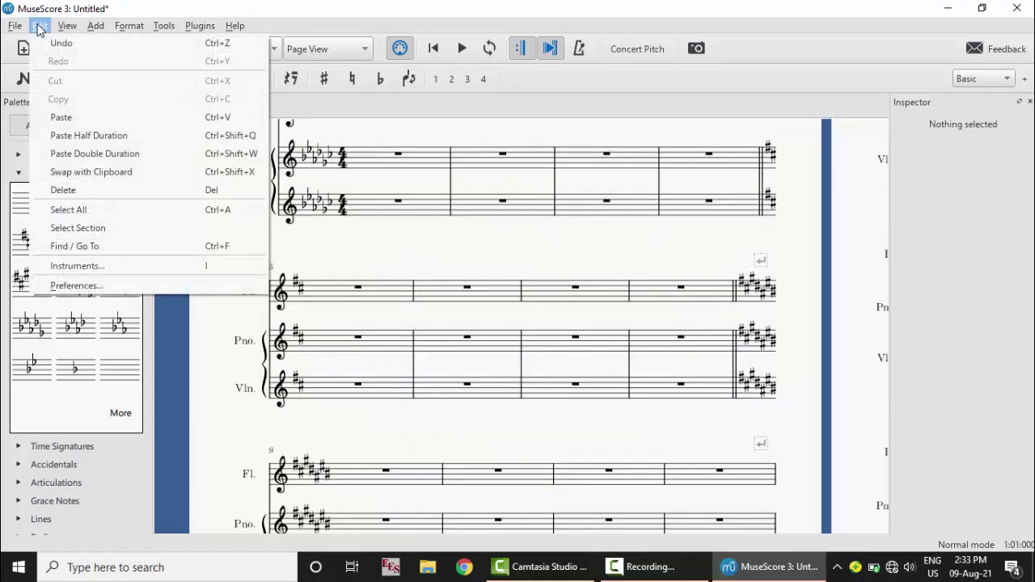
{"action": "left_click", "coordinate": [102, 266]}
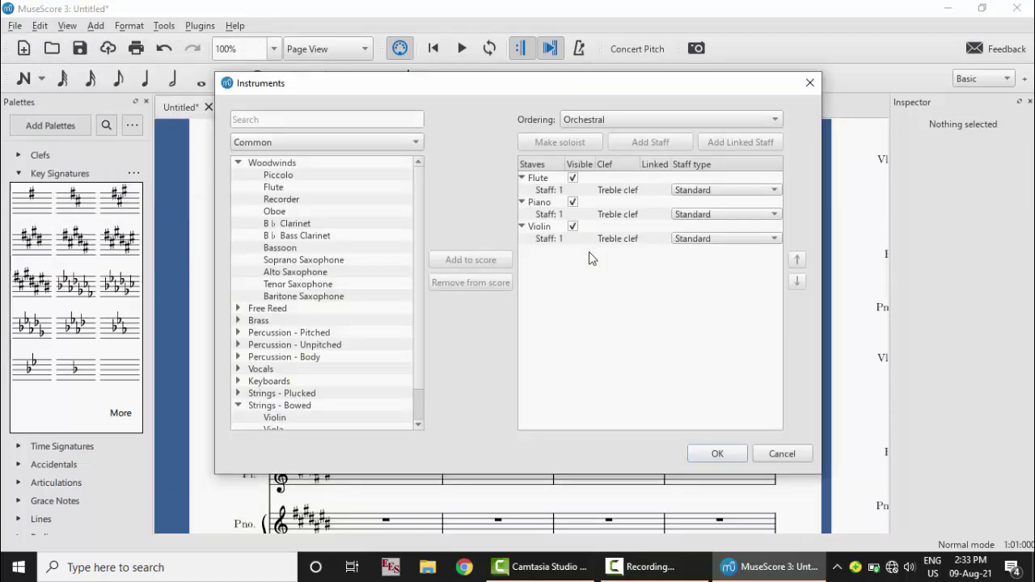
{"action": "left_click", "coordinate": [551, 241]}
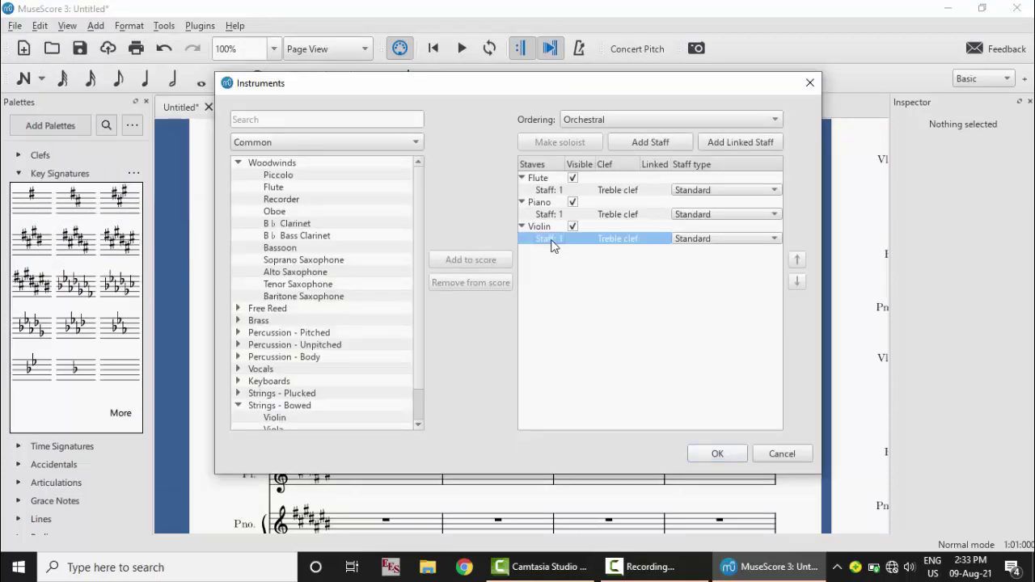
{"action": "left_click", "coordinate": [548, 228]}
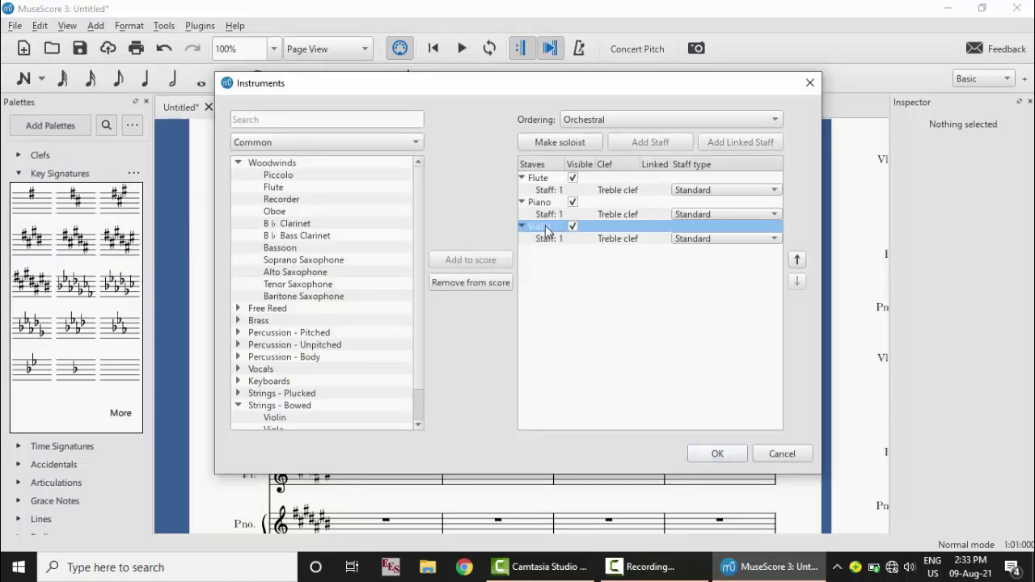
{"action": "left_click", "coordinate": [472, 284]}
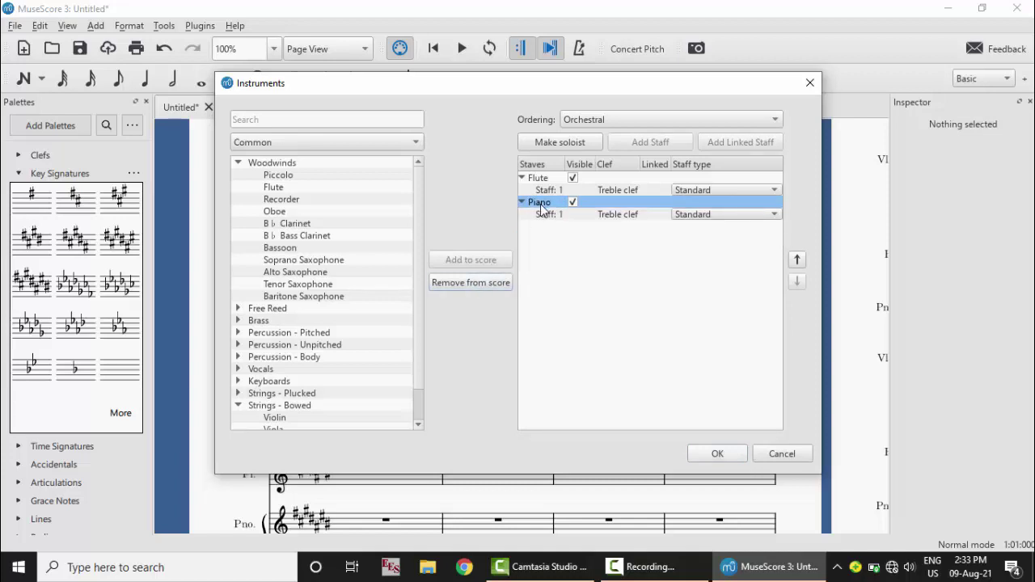
{"action": "left_click", "coordinate": [482, 286]}
{"action": "left_click", "coordinate": [717, 453]}
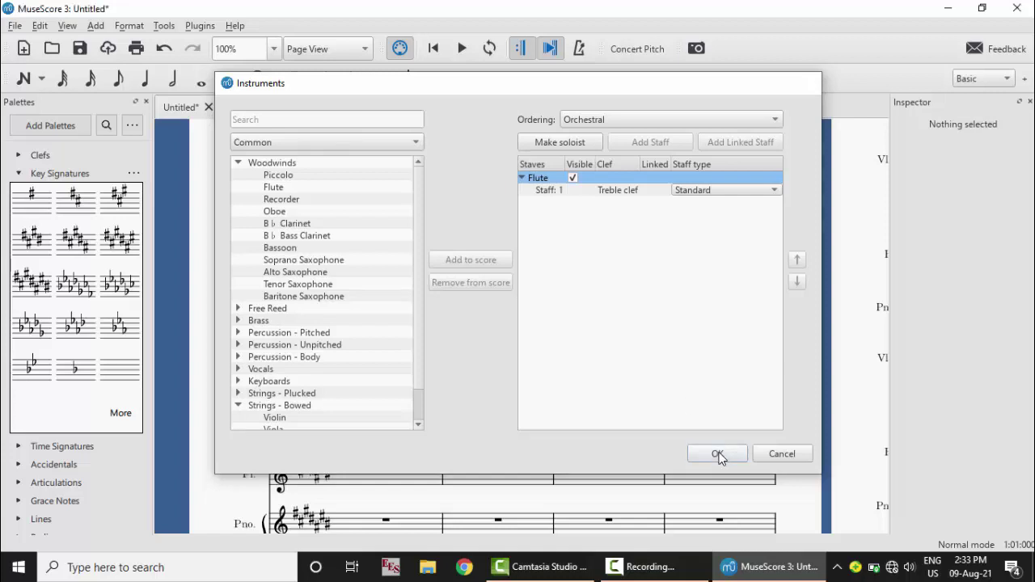
- Reset the key signatures at measures 1, 5 and 9 to C major
{"action": "scroll", "coordinate": [453, 346], "scroll_direction": "up", "scroll_amount": 4}
{"action": "scroll", "coordinate": [453, 346], "scroll_direction": "up", "scroll_amount": 1}
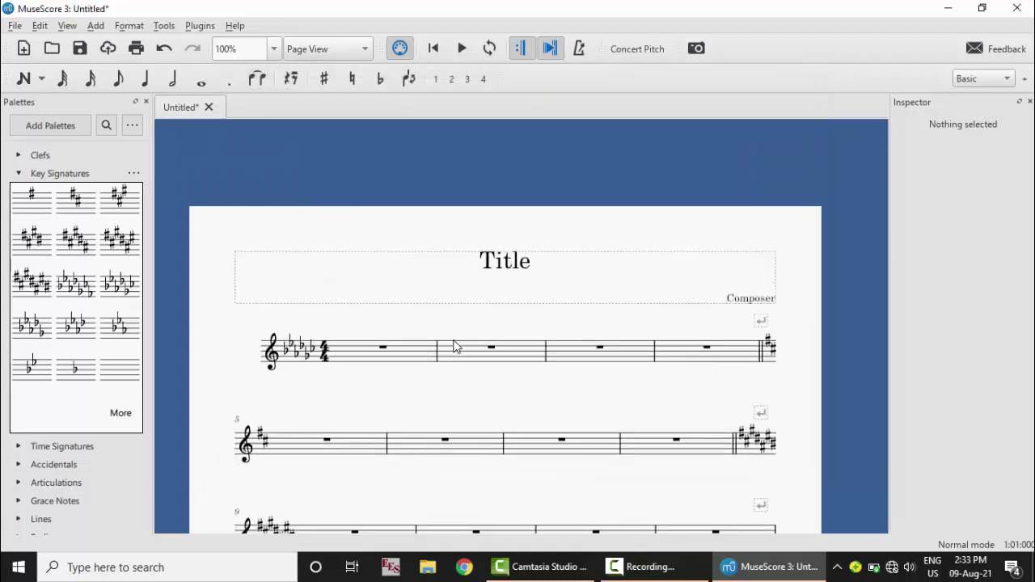
{"action": "left_click", "coordinate": [304, 351]}
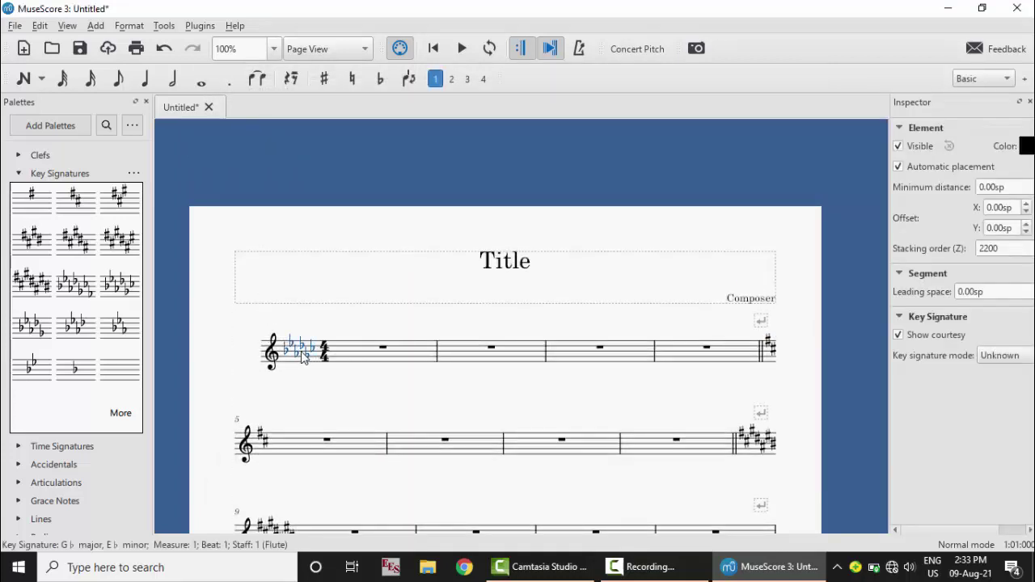
{"action": "left_click", "coordinate": [133, 372]}
{"action": "scroll", "coordinate": [326, 362], "scroll_direction": "down", "scroll_amount": 2}
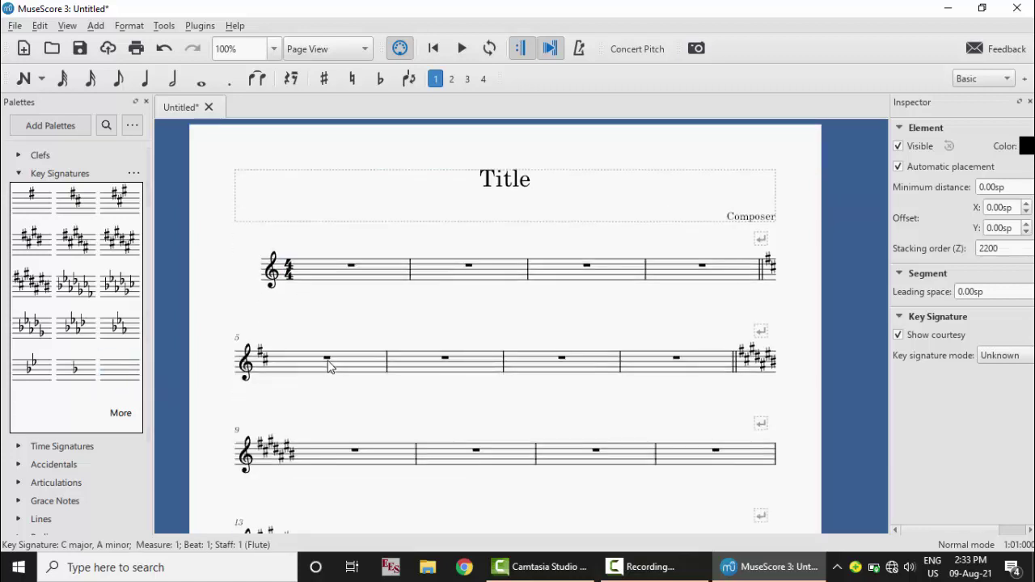
{"action": "left_click", "coordinate": [297, 370]}
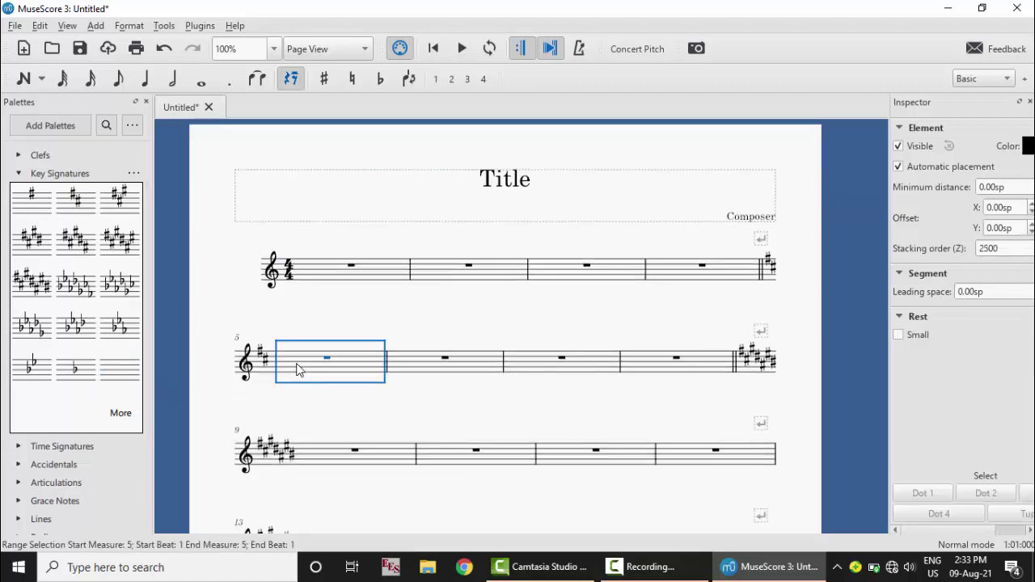
{"action": "left_click", "coordinate": [126, 376]}
{"action": "left_click", "coordinate": [347, 460]}
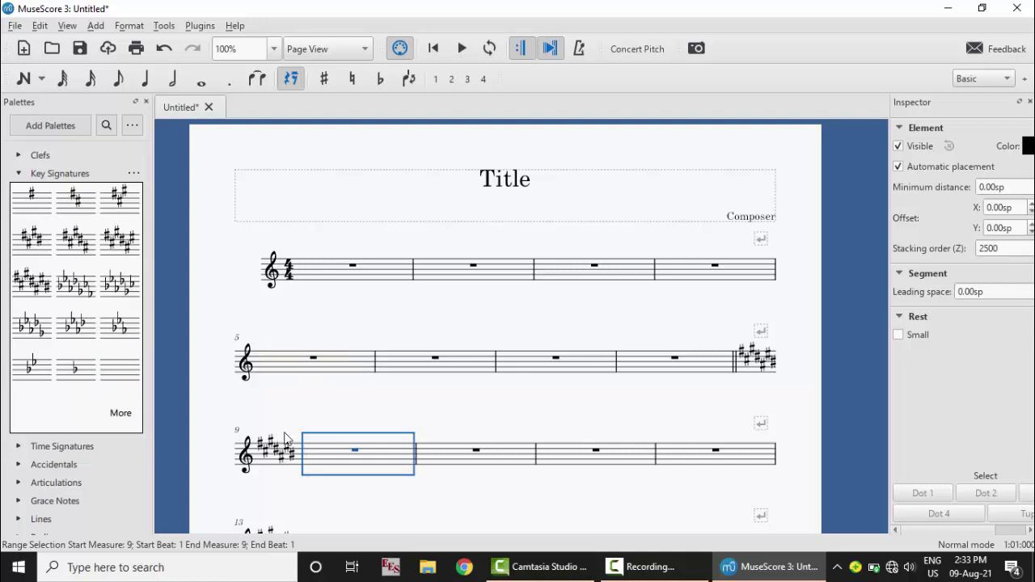
{"action": "left_click", "coordinate": [133, 376]}
- Scroll through the Flute score and return to the title and first systems
{"action": "scroll", "coordinate": [335, 341], "scroll_direction": "down", "scroll_amount": 2}
{"action": "scroll", "coordinate": [340, 341], "scroll_direction": "down", "scroll_amount": 1}
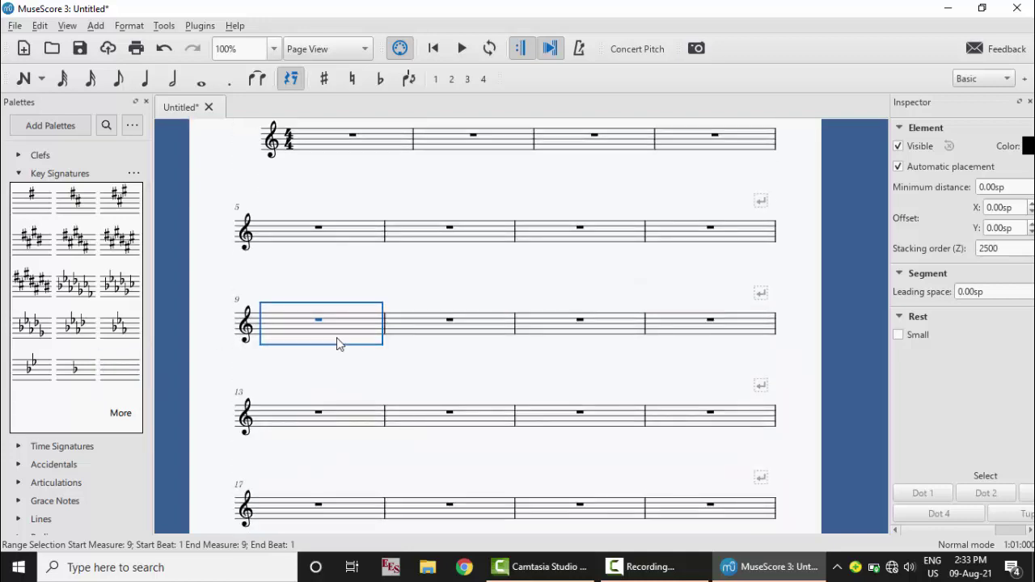
{"action": "scroll", "coordinate": [338, 343], "scroll_direction": "down", "scroll_amount": 3}
{"action": "scroll", "coordinate": [348, 342], "scroll_direction": "down", "scroll_amount": 3}
{"action": "scroll", "coordinate": [661, 408], "scroll_direction": "down", "scroll_amount": 1}
{"action": "scroll", "coordinate": [662, 408], "scroll_direction": "up", "scroll_amount": 1}
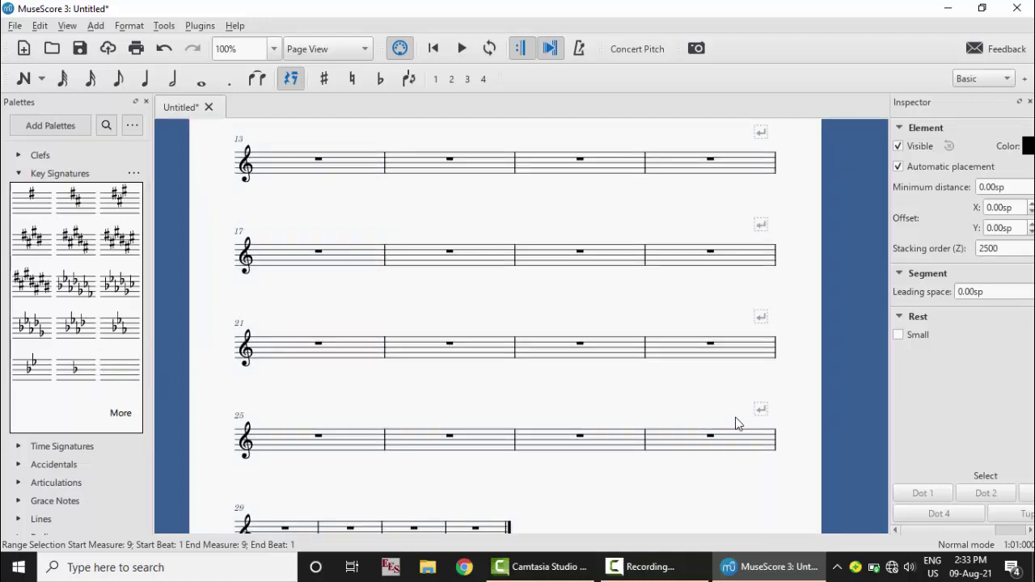
{"action": "scroll", "coordinate": [797, 445], "scroll_direction": "down", "scroll_amount": 1}
{"action": "mouse_move", "coordinate": [797, 445]}
{"action": "left_mouse_down"}
{"action": "mouse_move", "coordinate": [714, 473]}
{"action": "mouse_move", "coordinate": [791, 489]}
{"action": "left_mouse_up"}
{"action": "scroll", "coordinate": [555, 368], "scroll_direction": "up", "scroll_amount": 3}
{"action": "scroll", "coordinate": [541, 353], "scroll_direction": "up", "scroll_amount": 2}
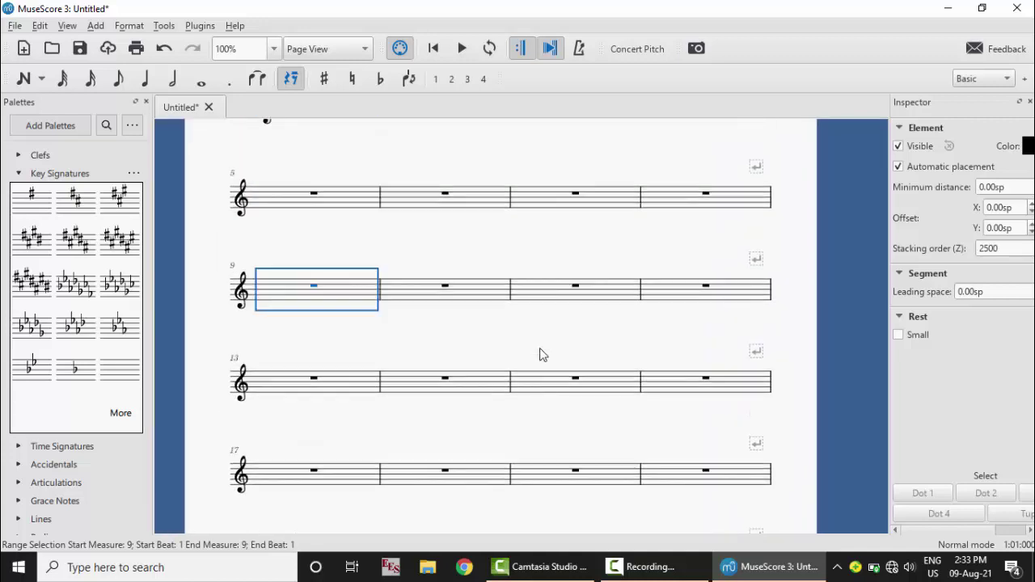
{"action": "scroll", "coordinate": [541, 353], "scroll_direction": "up", "scroll_amount": 4}
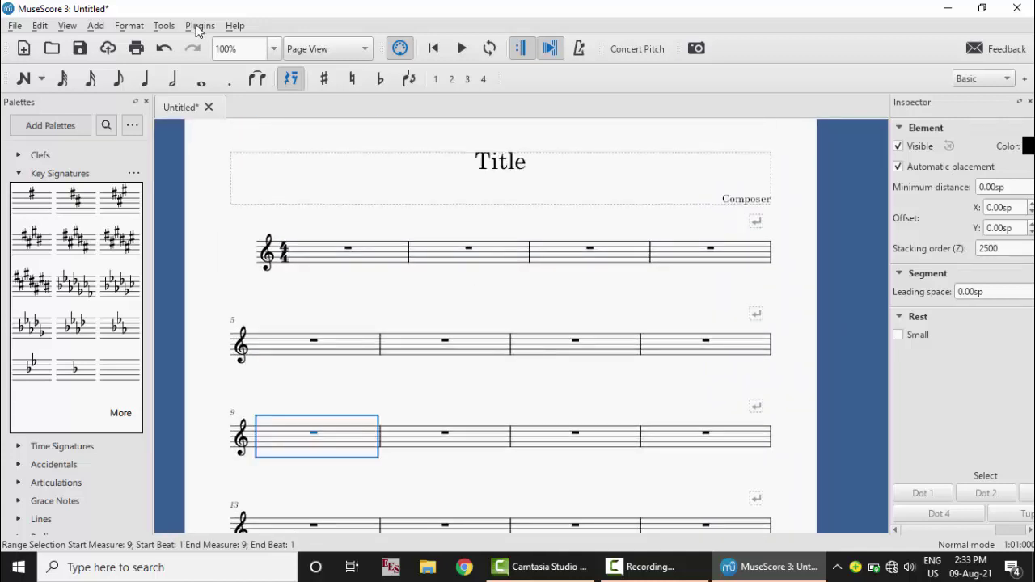
{"action": "left_click", "coordinate": [40, 26]}
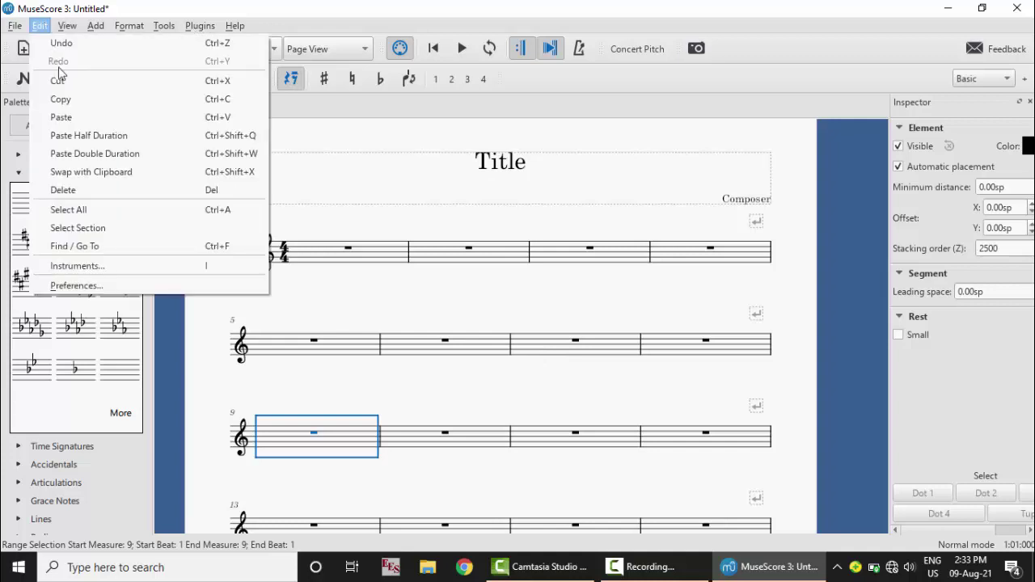
{"action": "left_click", "coordinate": [77, 266]}
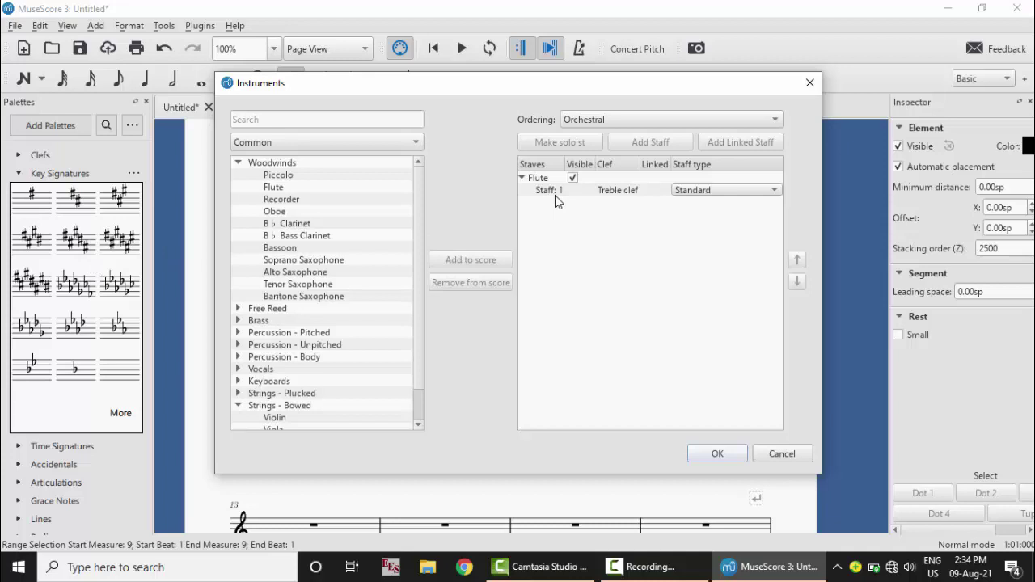
{"action": "left_click", "coordinate": [782, 454]}
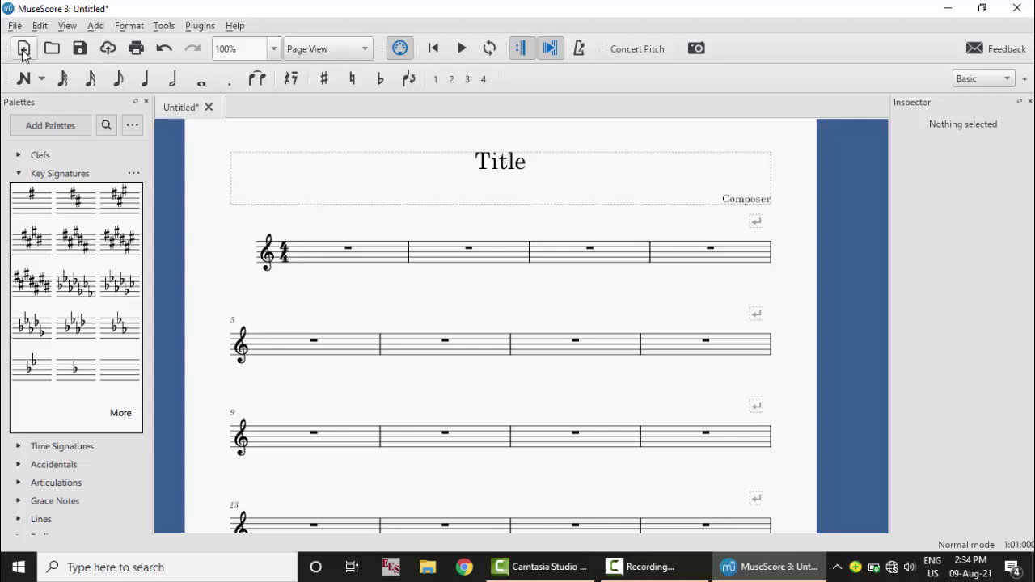
- Start a new score and preview the Orchestral and Bass Clef templates
{"action": "left_click", "coordinate": [24, 49]}
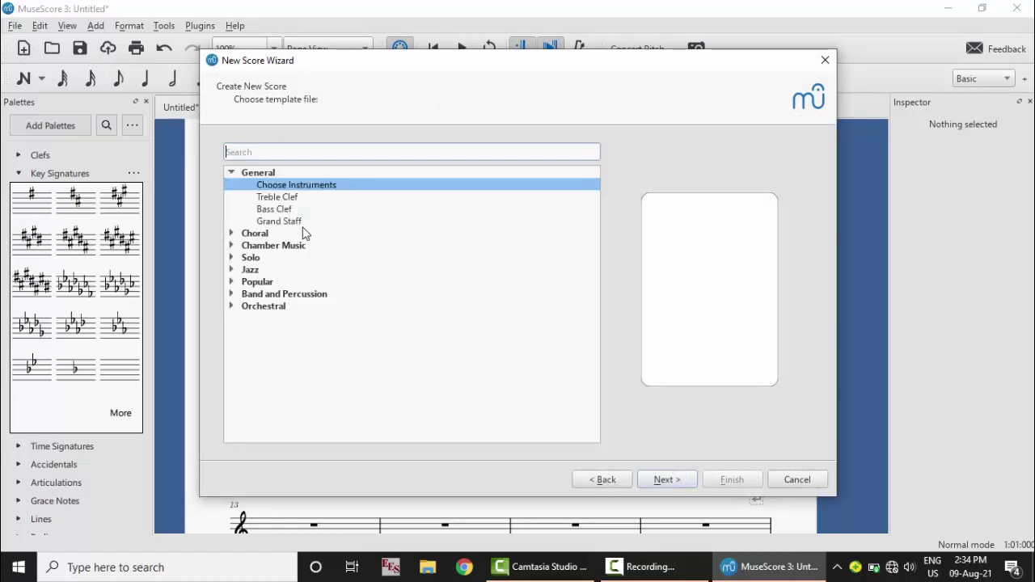
{"action": "left_click", "coordinate": [231, 304]}
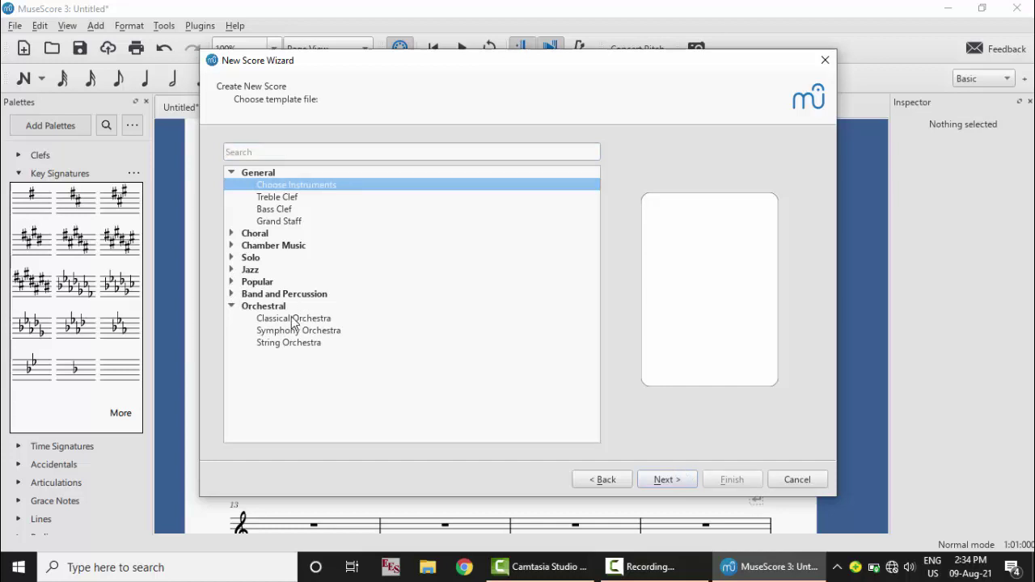
{"action": "left_click", "coordinate": [290, 330]}
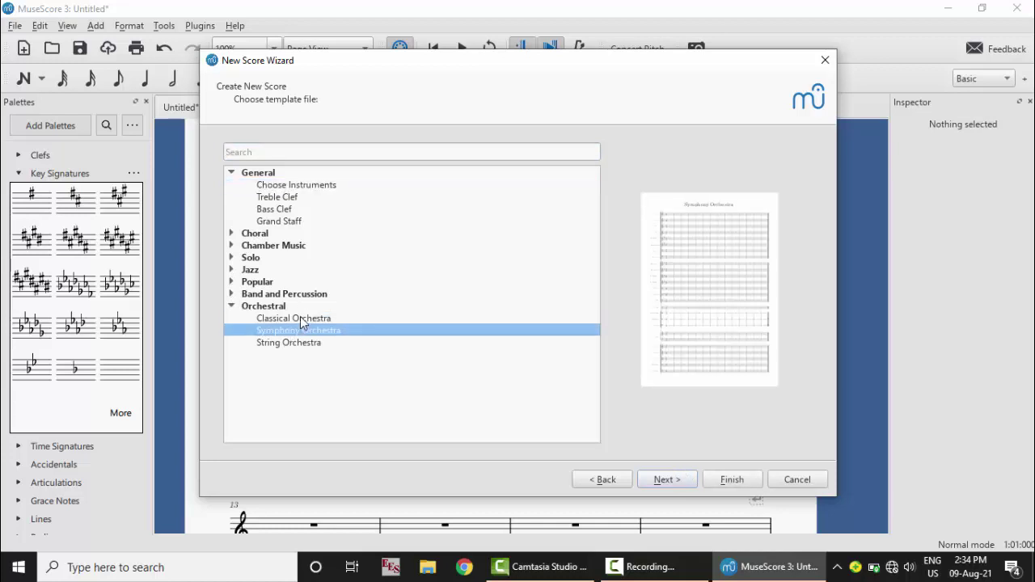
{"action": "left_click", "coordinate": [300, 317]}
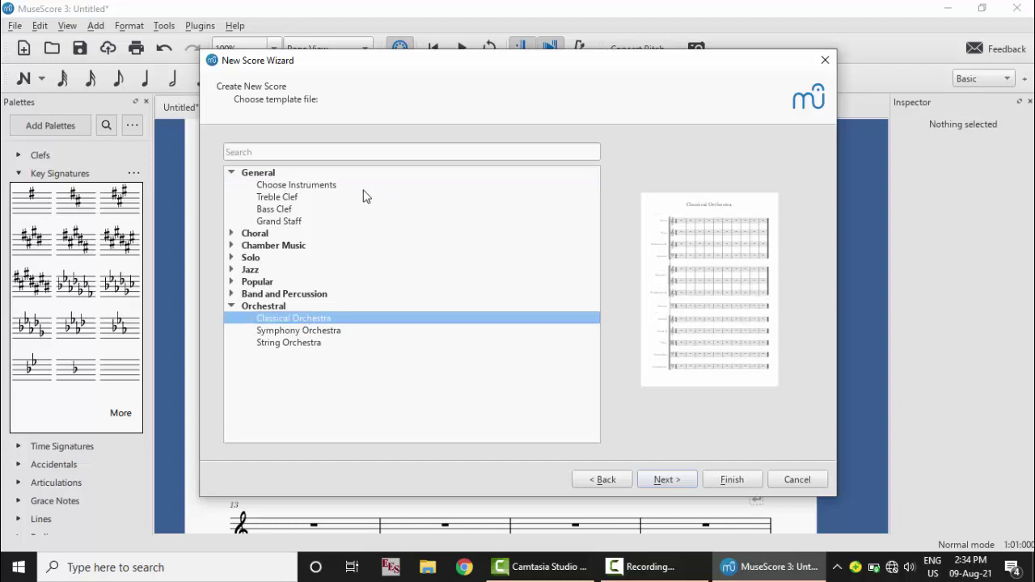
{"action": "left_click", "coordinate": [289, 185]}
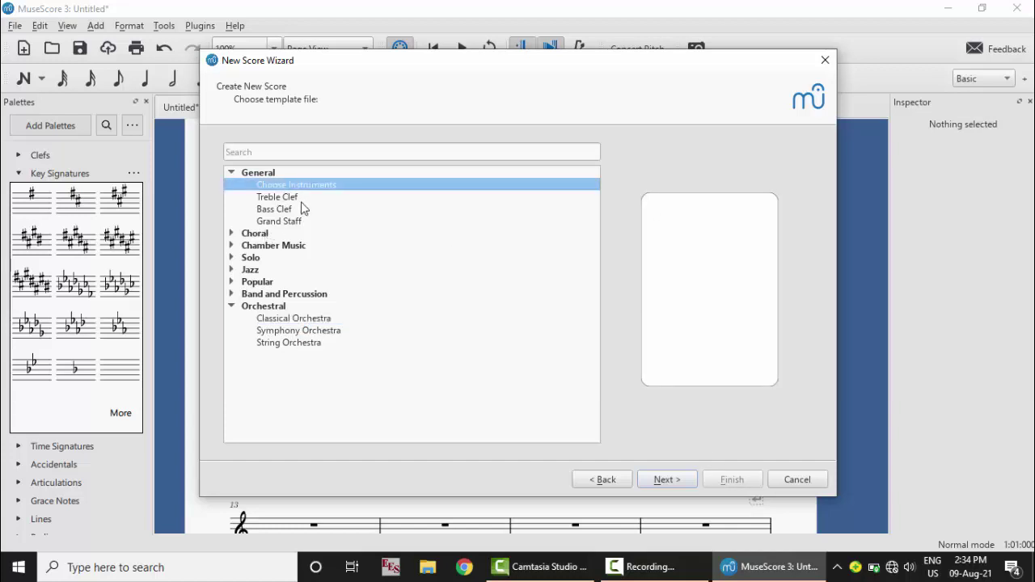
{"action": "left_click", "coordinate": [304, 209]}
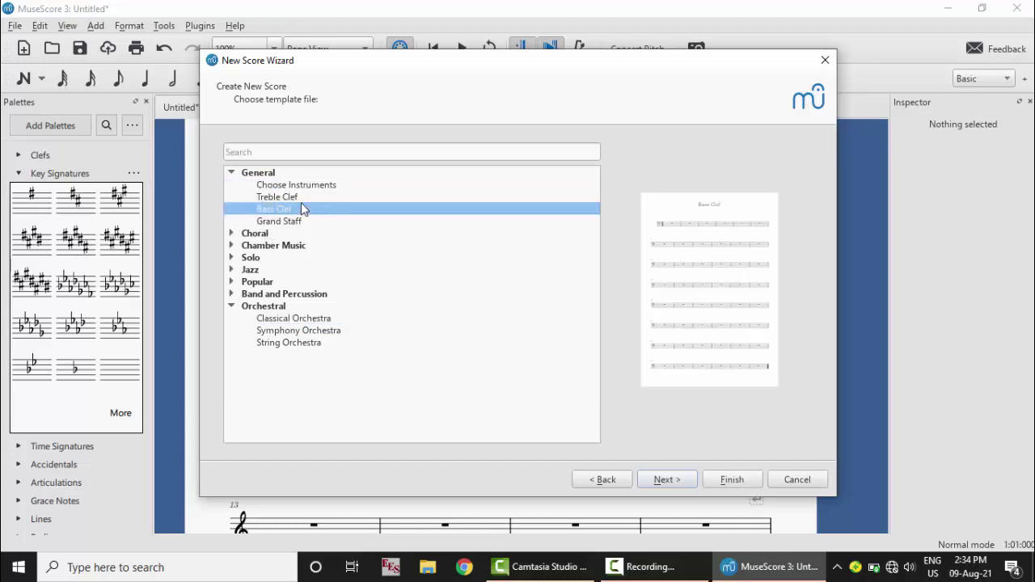
- Try the Classical Orchestra template's later pages, then switch to choosing instruments manually
{"action": "left_click", "coordinate": [668, 485]}
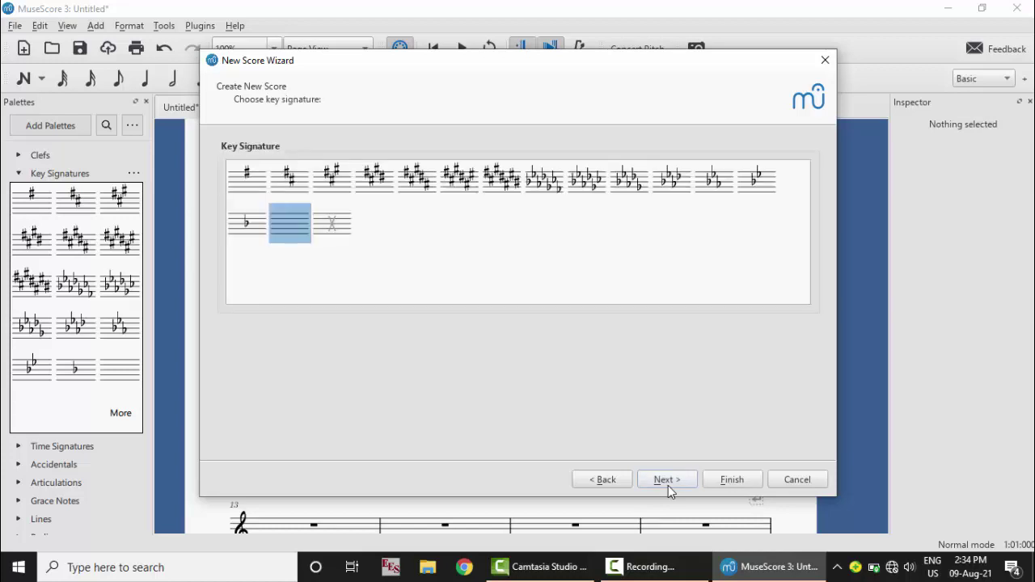
{"action": "left_click", "coordinate": [610, 483]}
{"action": "left_click", "coordinate": [283, 318]}
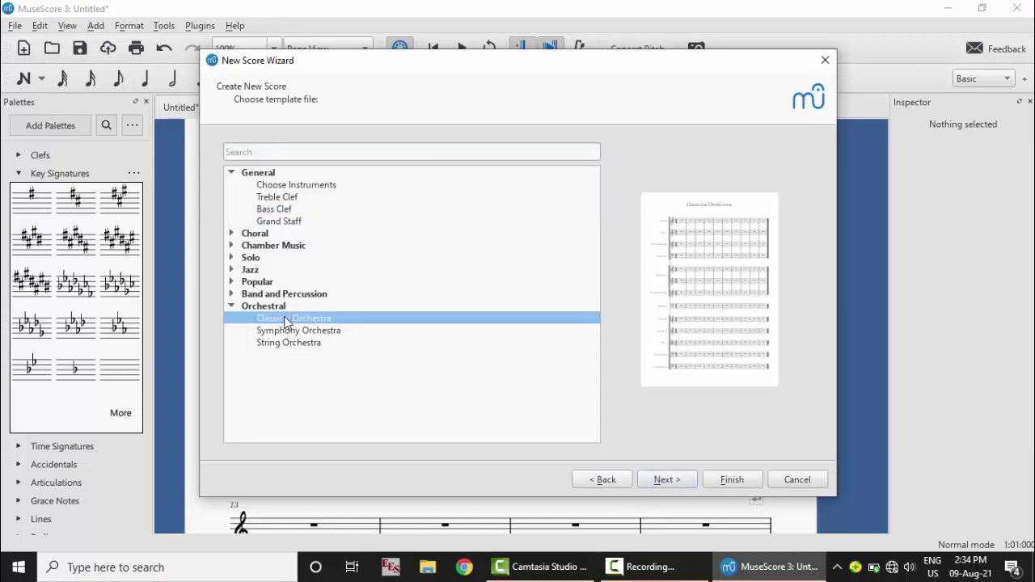
{"action": "left_click", "coordinate": [686, 485]}
{"action": "left_click", "coordinate": [685, 486]}
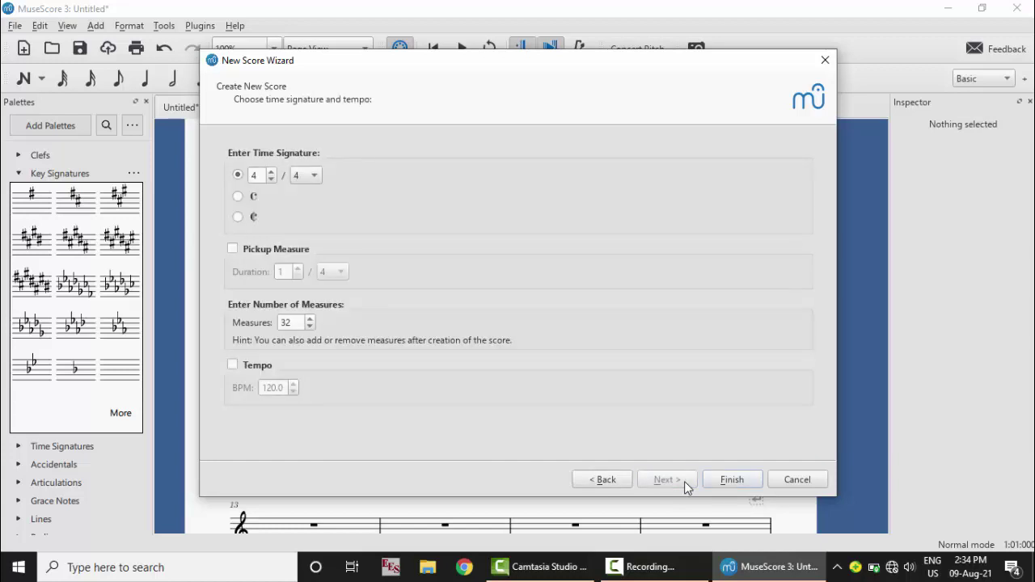
{"action": "left_click", "coordinate": [591, 483]}
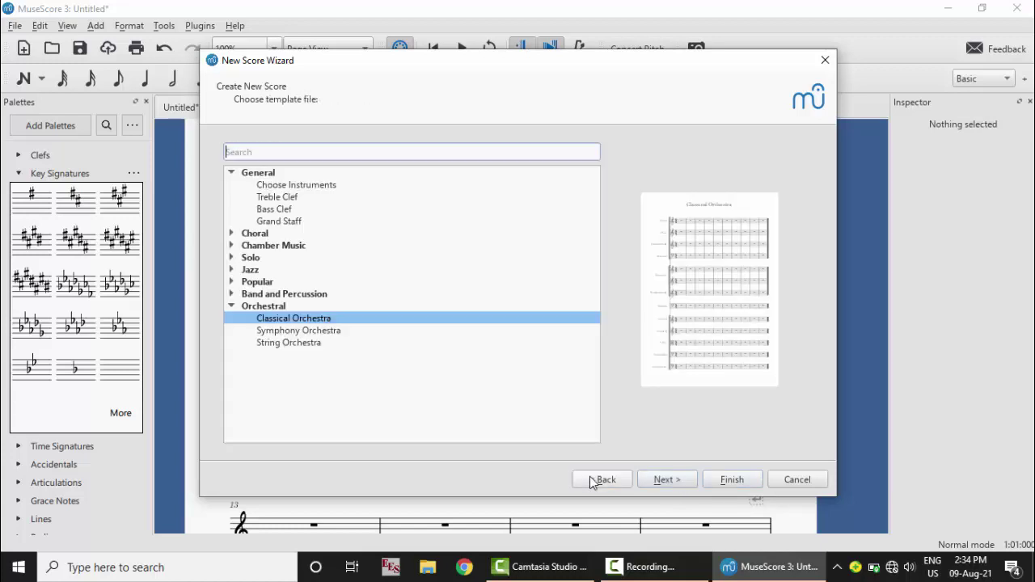
{"action": "left_click", "coordinate": [280, 188]}
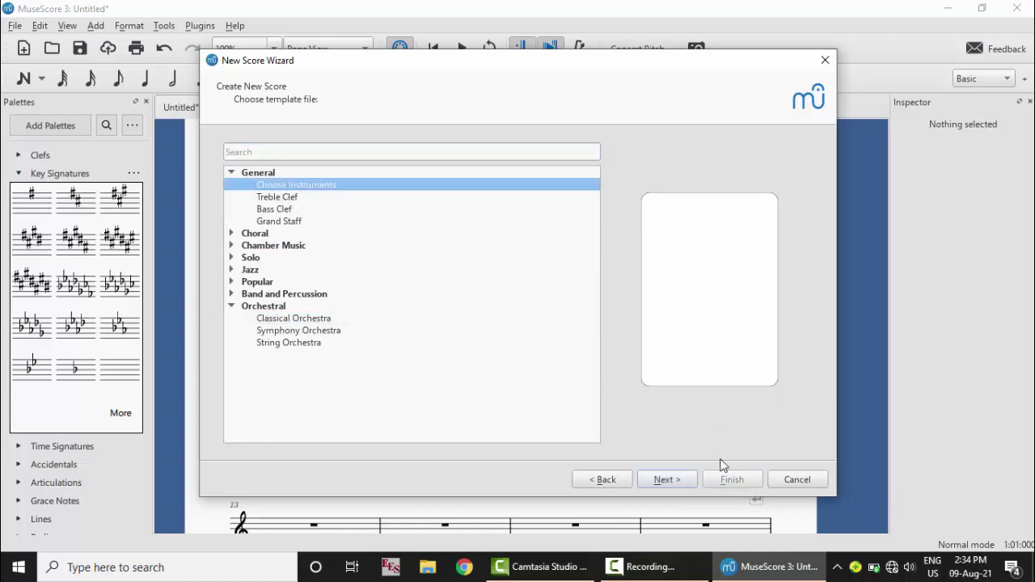
- Add a Piccolo from Woodwinds and finish the wizard to create Untitled-2
{"action": "left_click", "coordinate": [687, 480]}
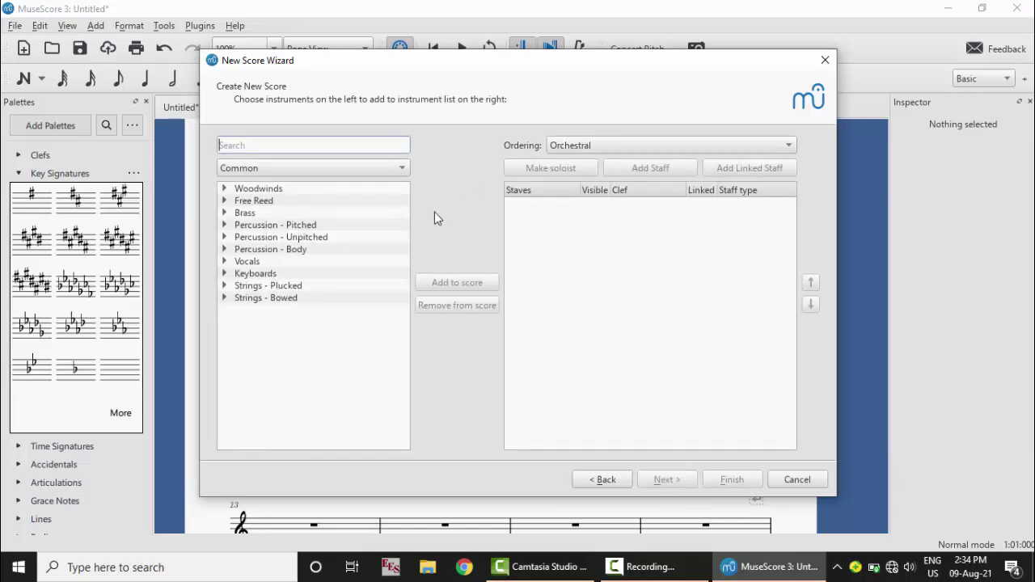
{"action": "left_click", "coordinate": [231, 189]}
{"action": "left_click", "coordinate": [267, 201]}
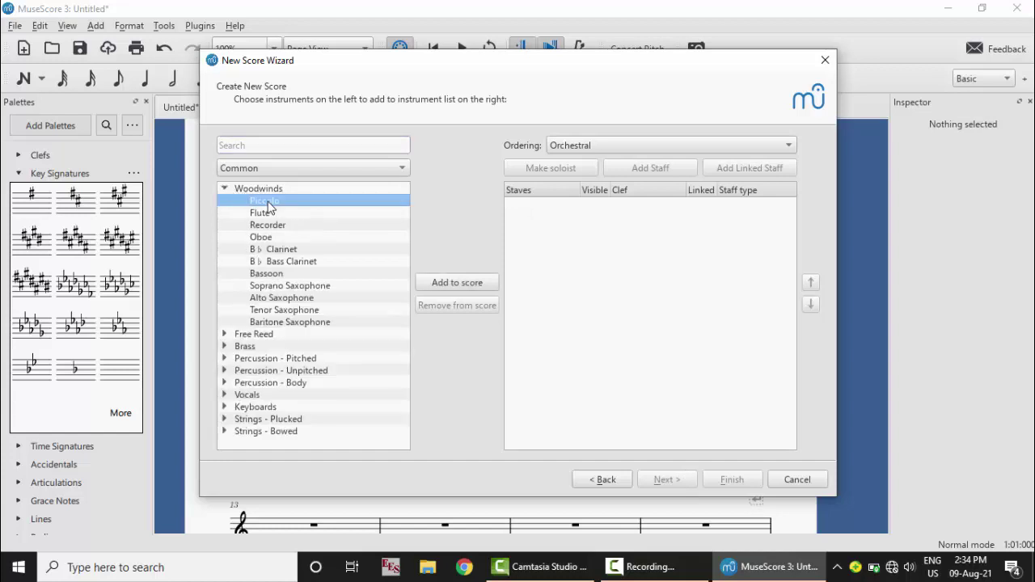
{"action": "left_click", "coordinate": [471, 282]}
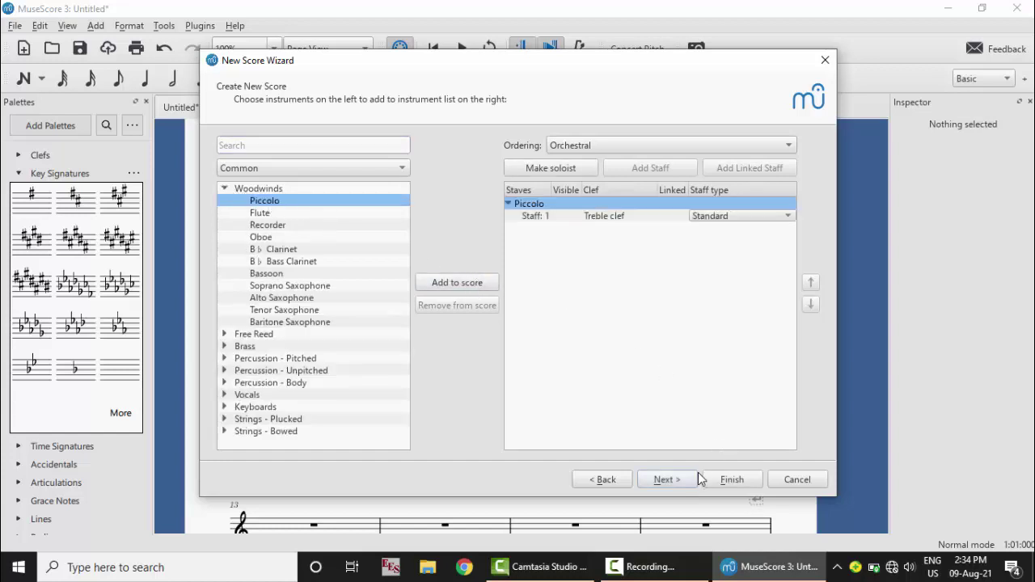
{"action": "left_click", "coordinate": [731, 479]}
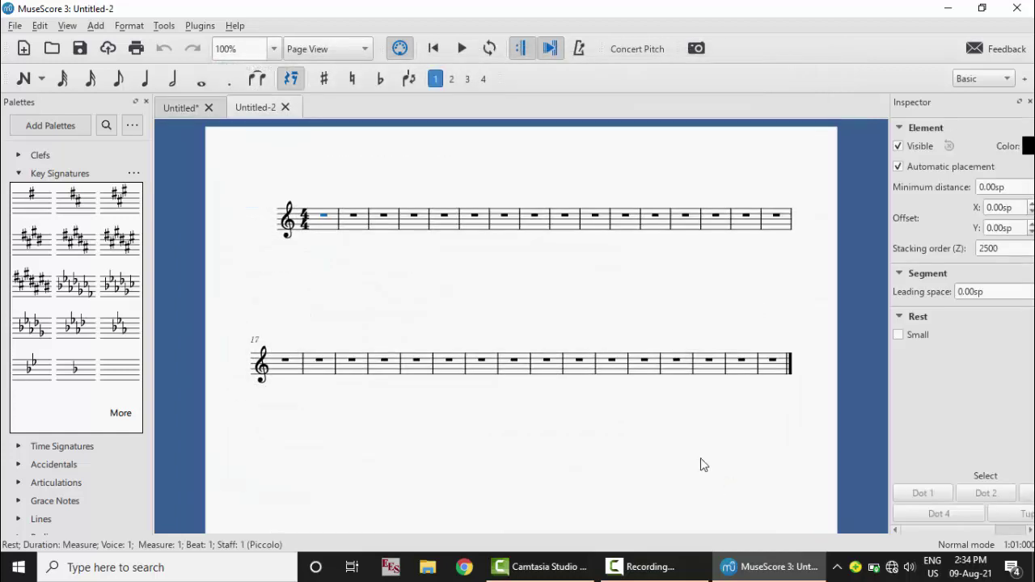
{"action": "left_click", "coordinate": [405, 317]}
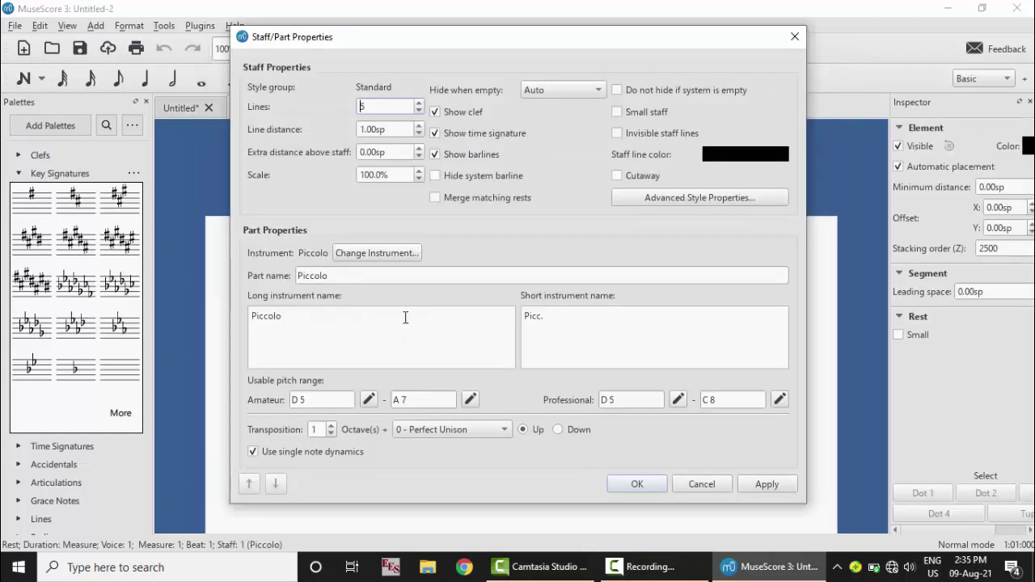
{"action": "left_click", "coordinate": [713, 483]}
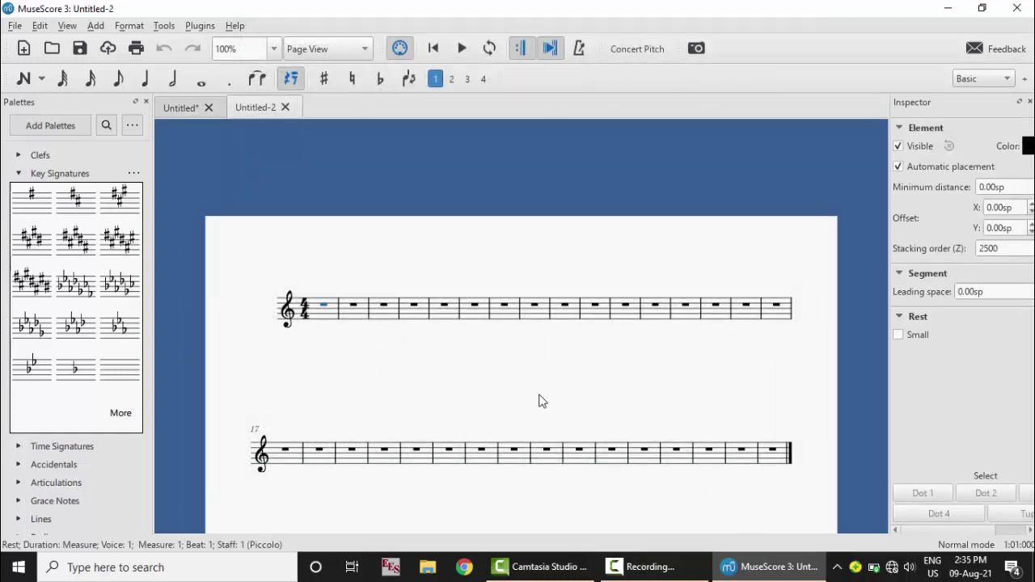
{"action": "scroll", "coordinate": [541, 404], "scroll_direction": "down", "scroll_amount": 1}
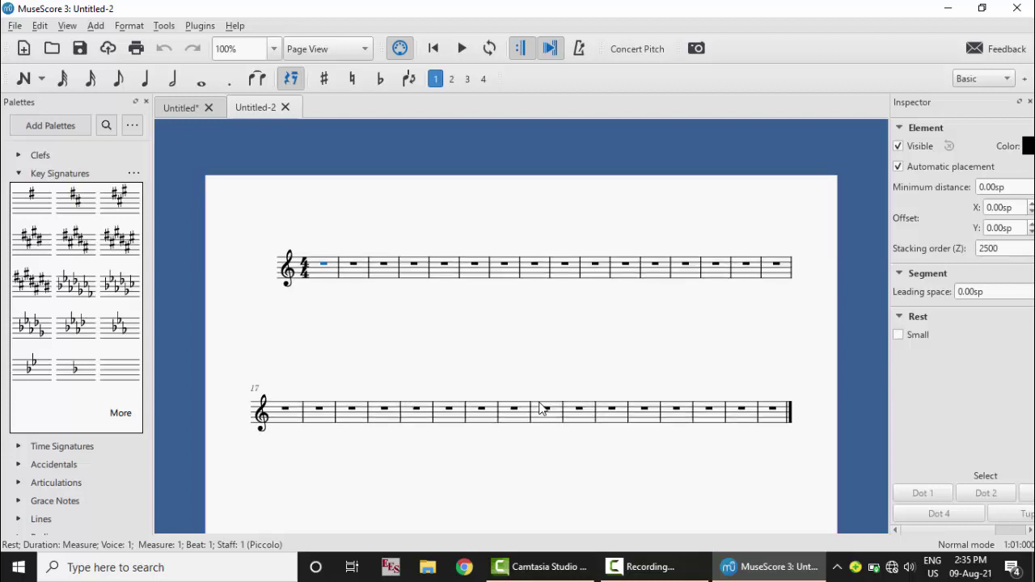